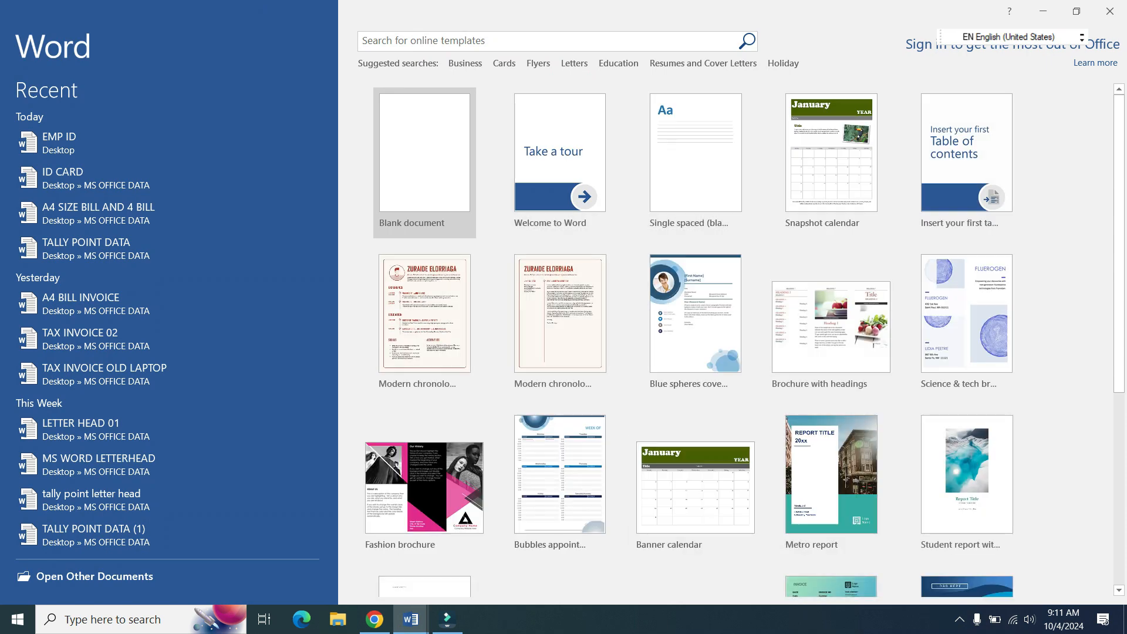
Create a blank document with Narrow margins and A4 paper size.
left_click(425, 158)
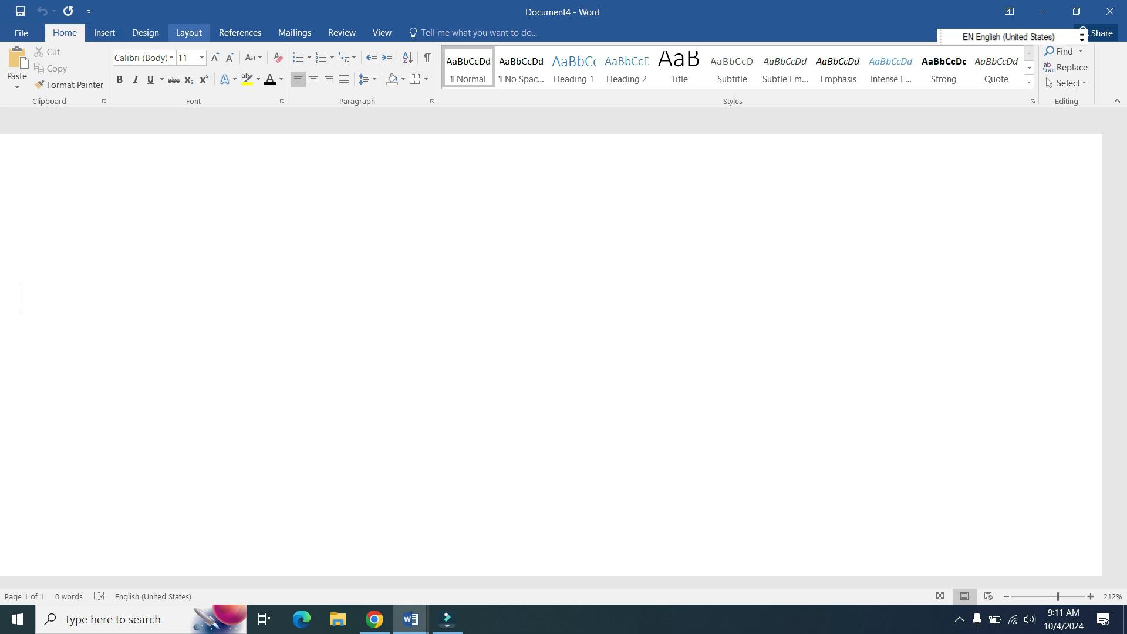
left_click(189, 33)
left_click(20, 68)
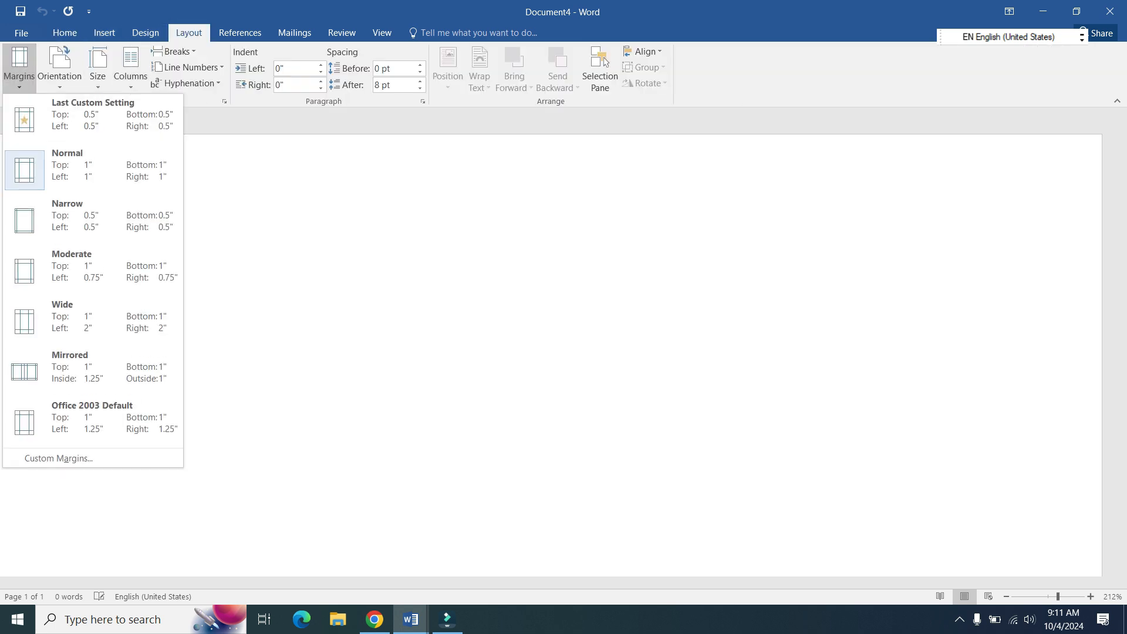
left_click(67, 215)
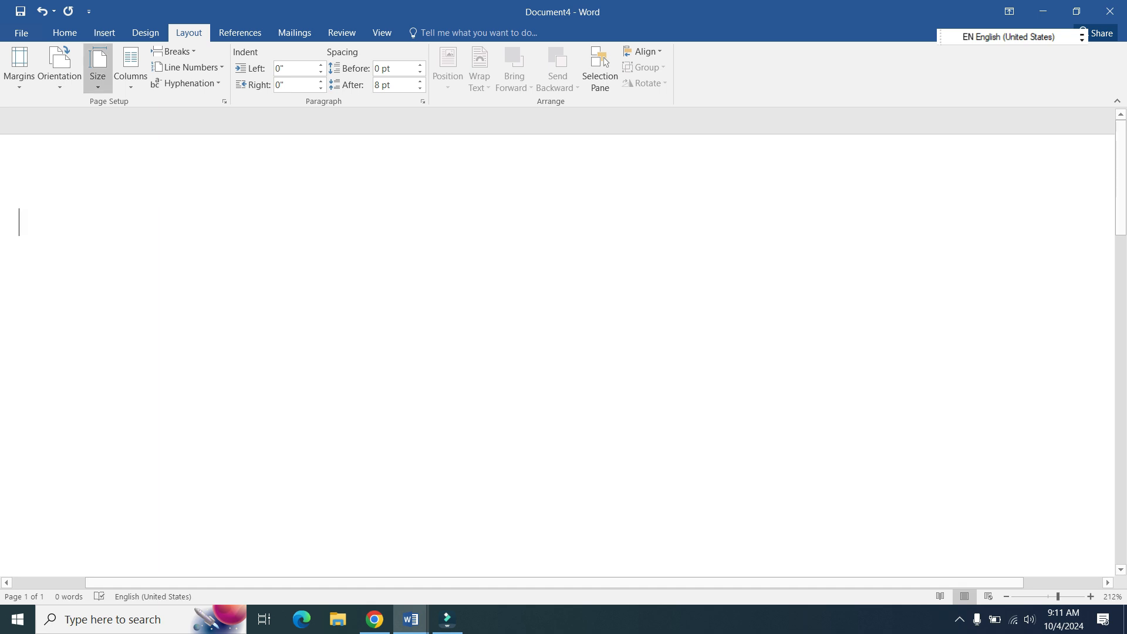
left_click(98, 70)
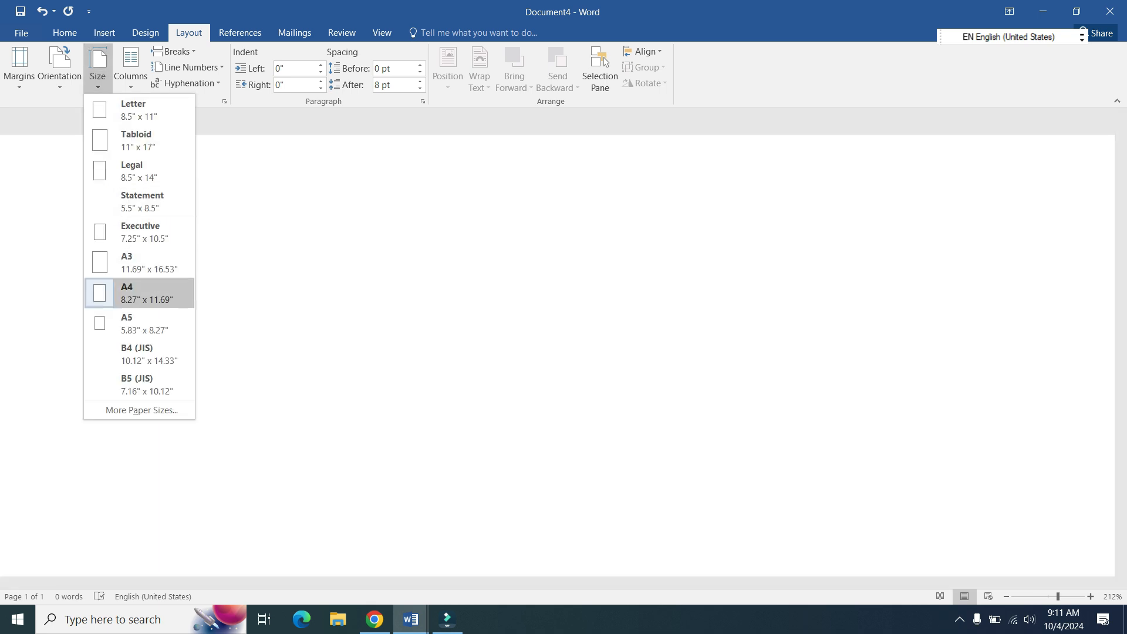
left_click(141, 293)
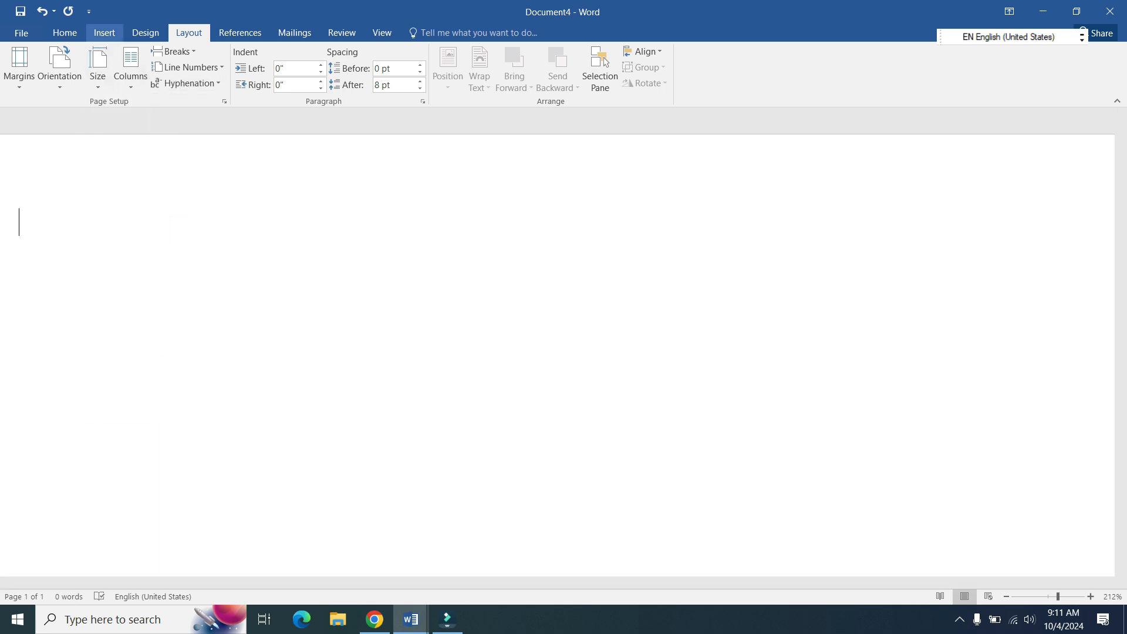
Insert a table with three columns and three rows.
left_click(105, 32)
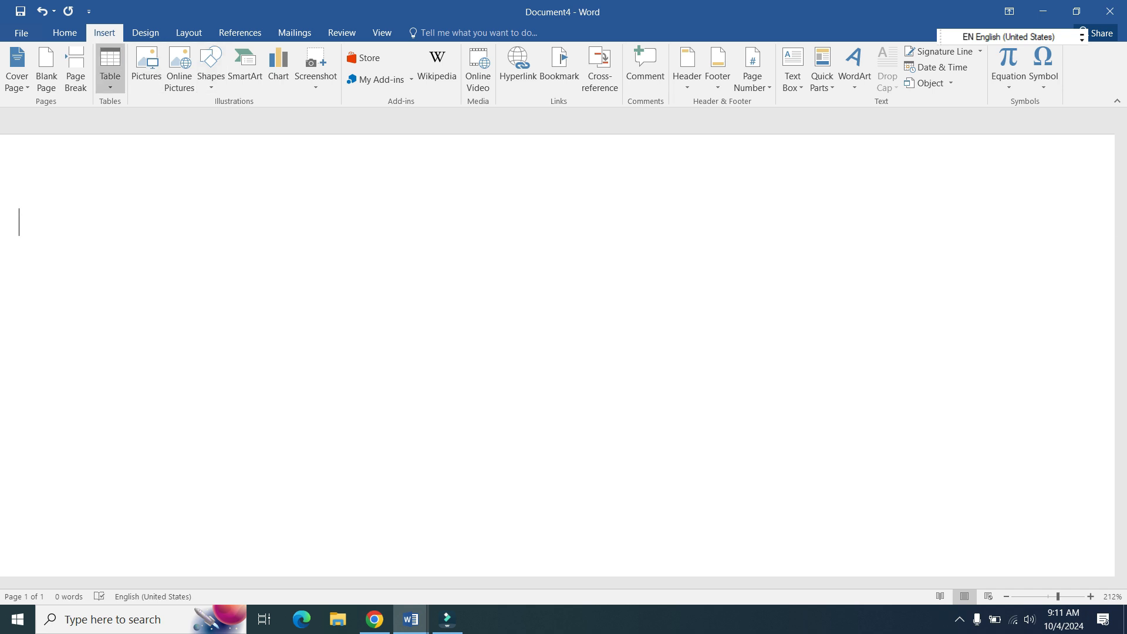
left_click(109, 69)
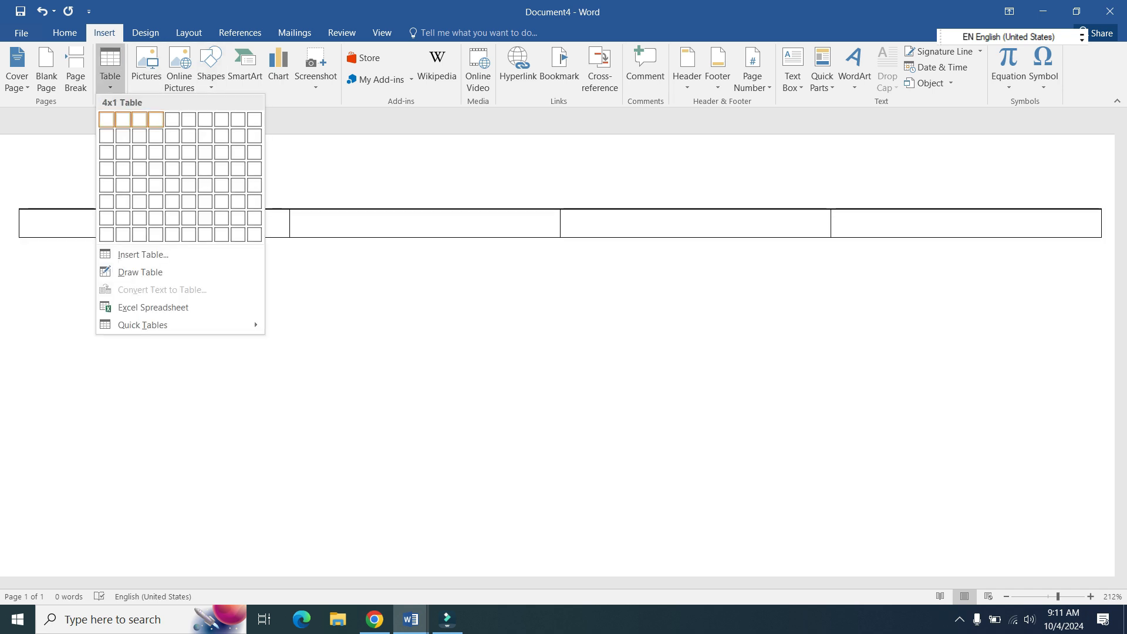
left_click(139, 152)
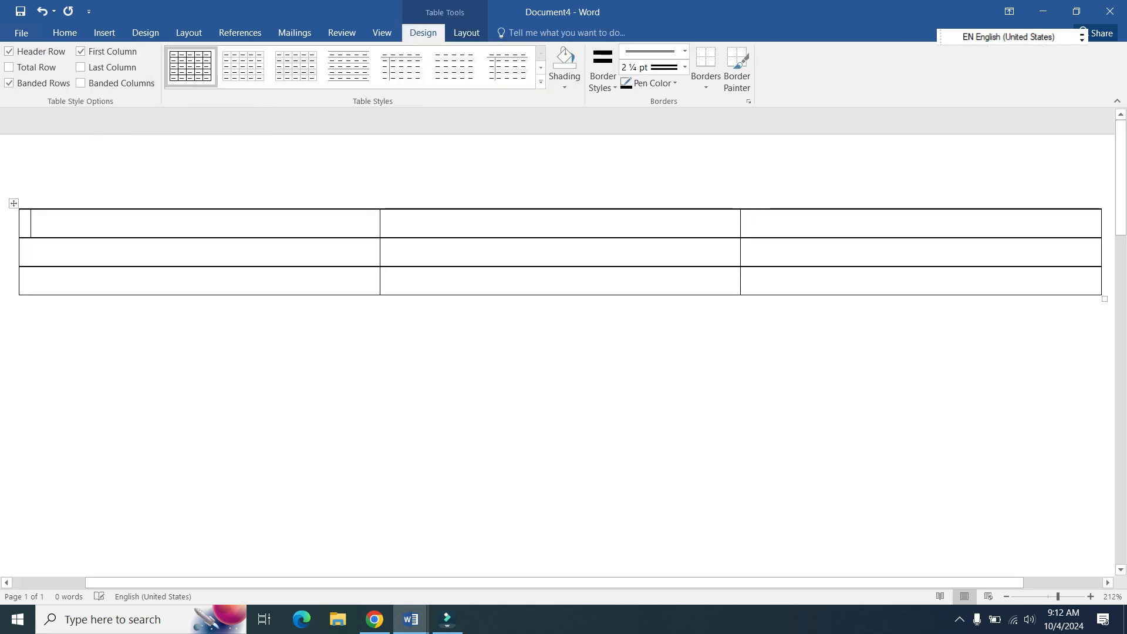
Set the height of all the table's cells to 3.38" and their width to 2.13".
left_click(13, 203)
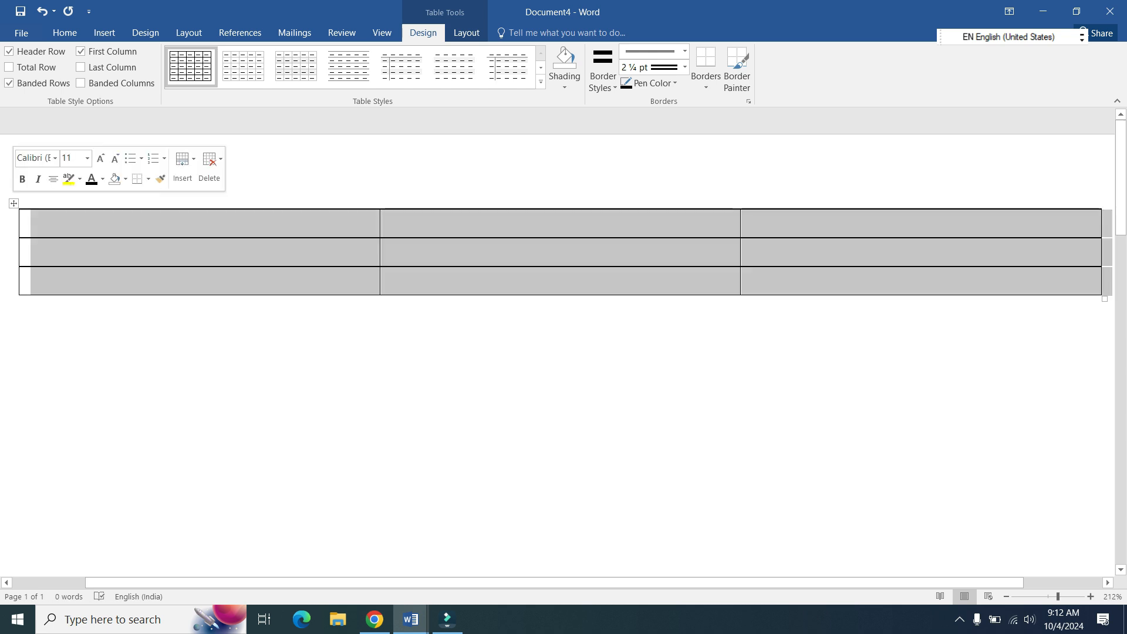
left_click(706, 83)
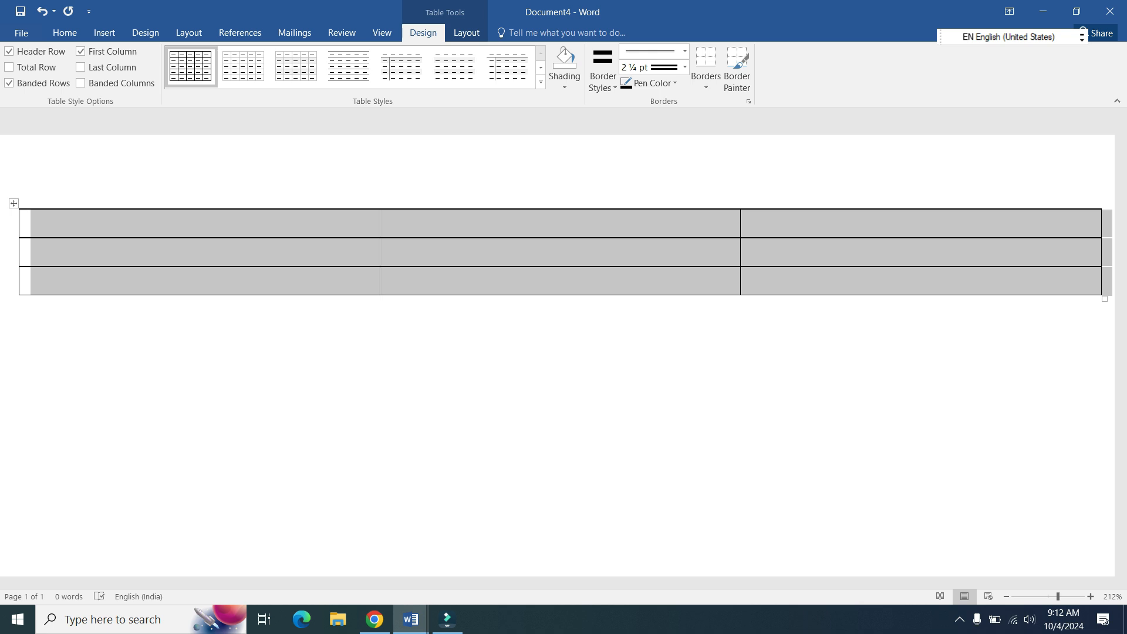
left_click(466, 32)
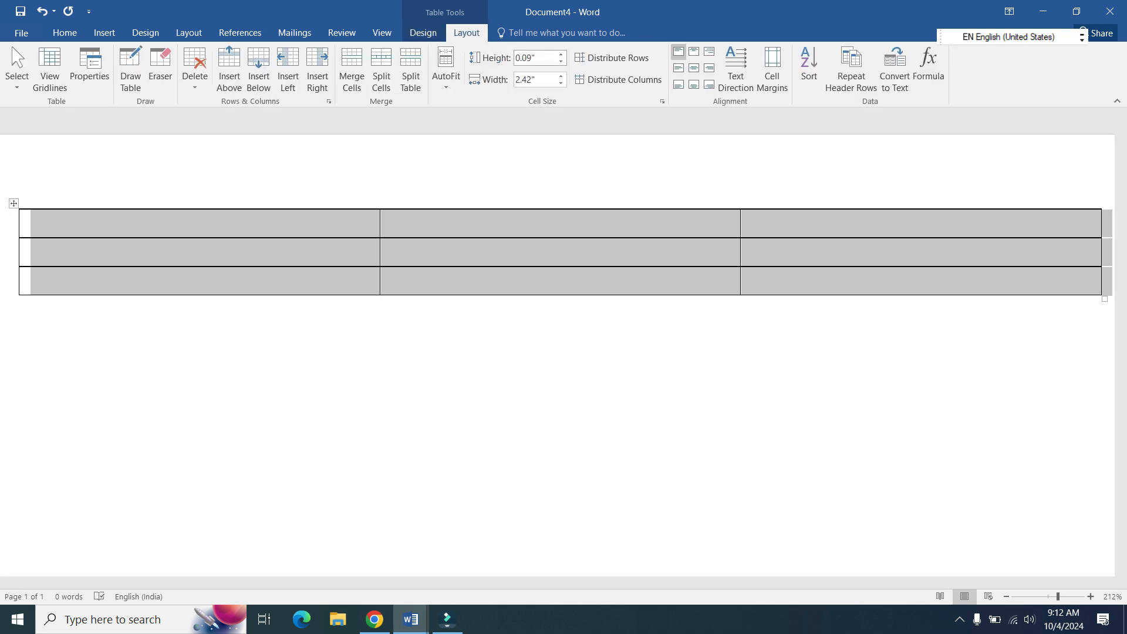
left_click_drag(515, 58, 536, 58)
type("3.38")
key("Return")
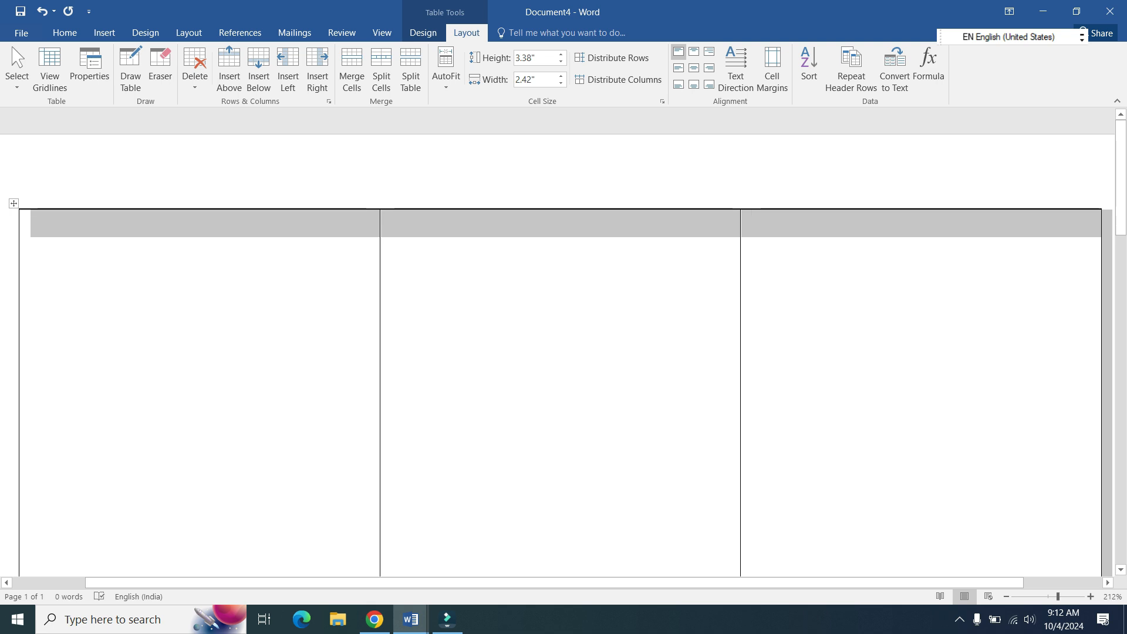
key("Tab")
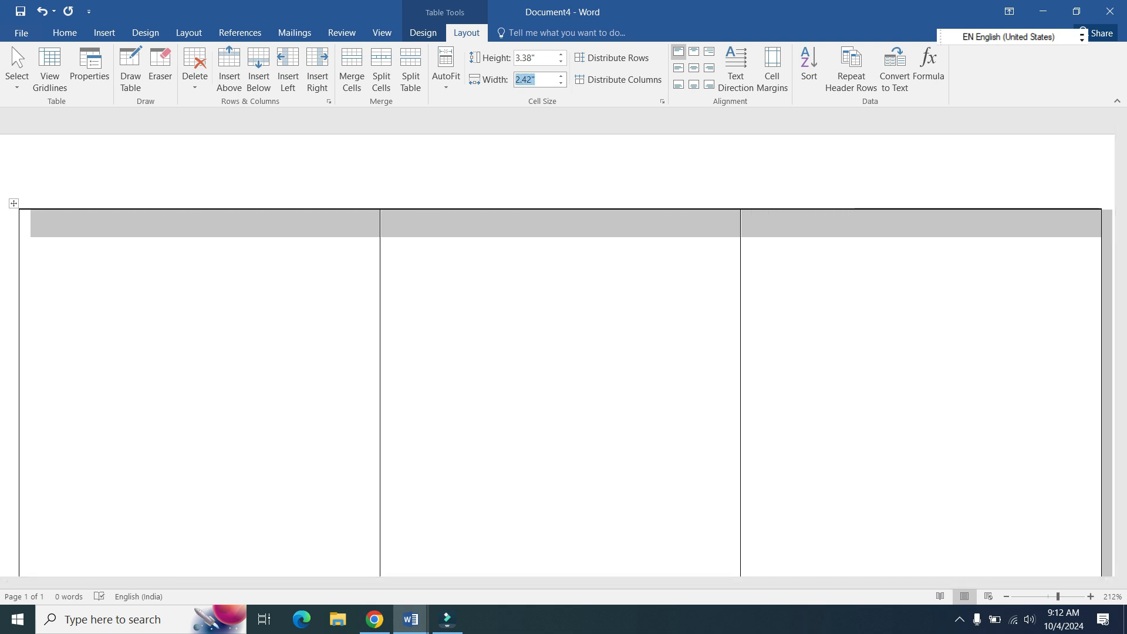
type("2.13")
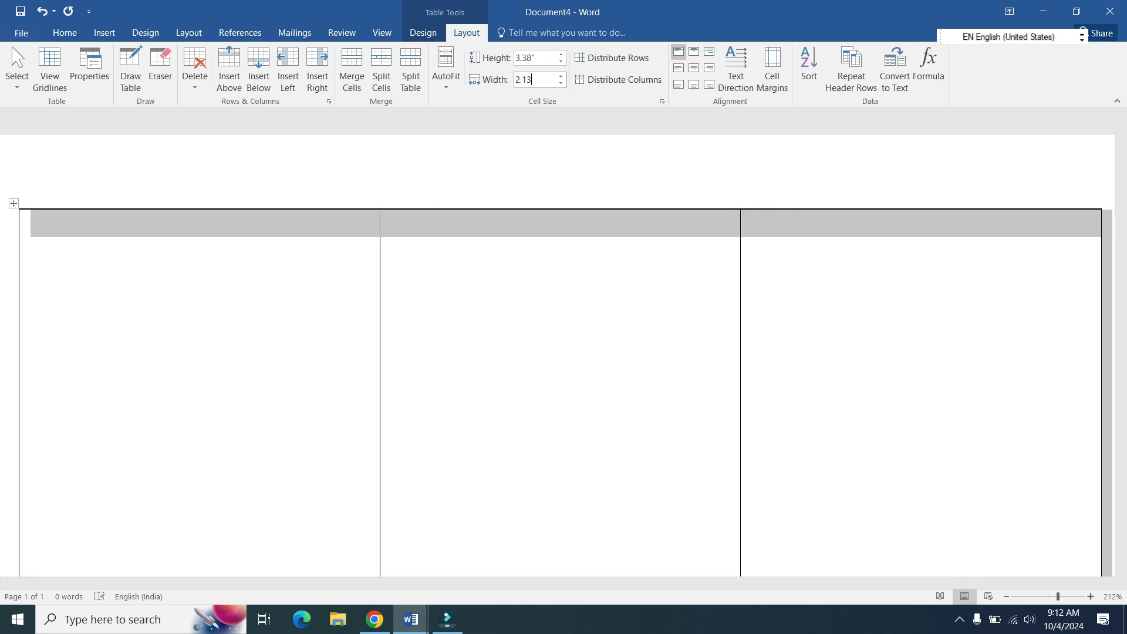
key("Return")
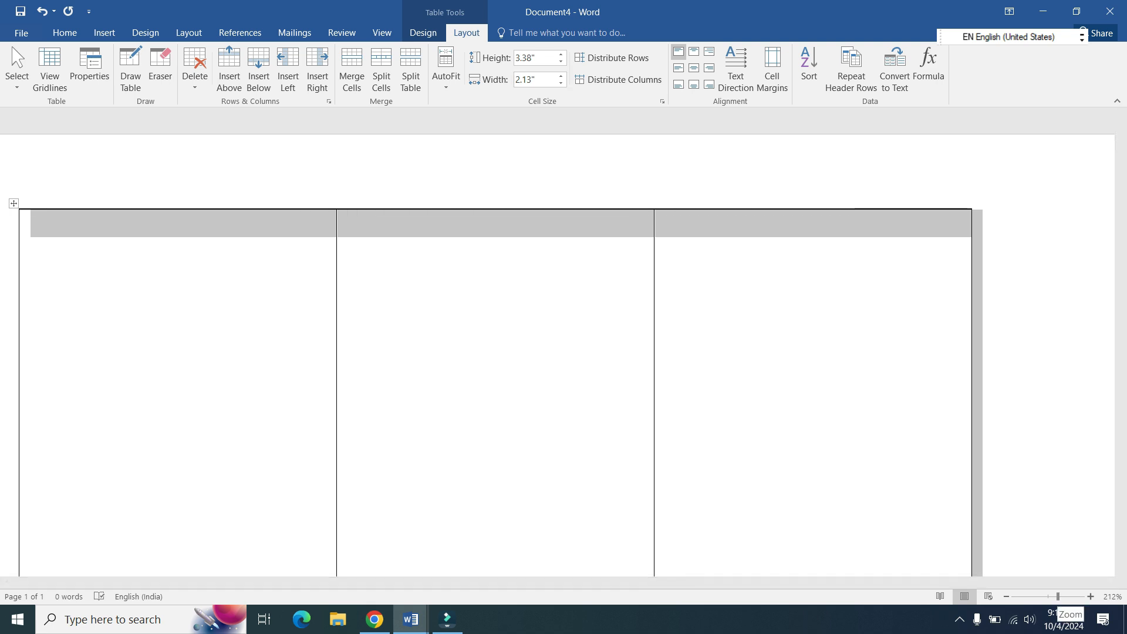
Draw a rectangle about 2.03" wide and 1.03" high in the upper part of the table's first cell.
mouse_move(1058, 596)
left_mouse_down()
mouse_move(1029, 597)
mouse_move(1048, 596)
left_mouse_up()
scroll(557, 348, "up", 5)
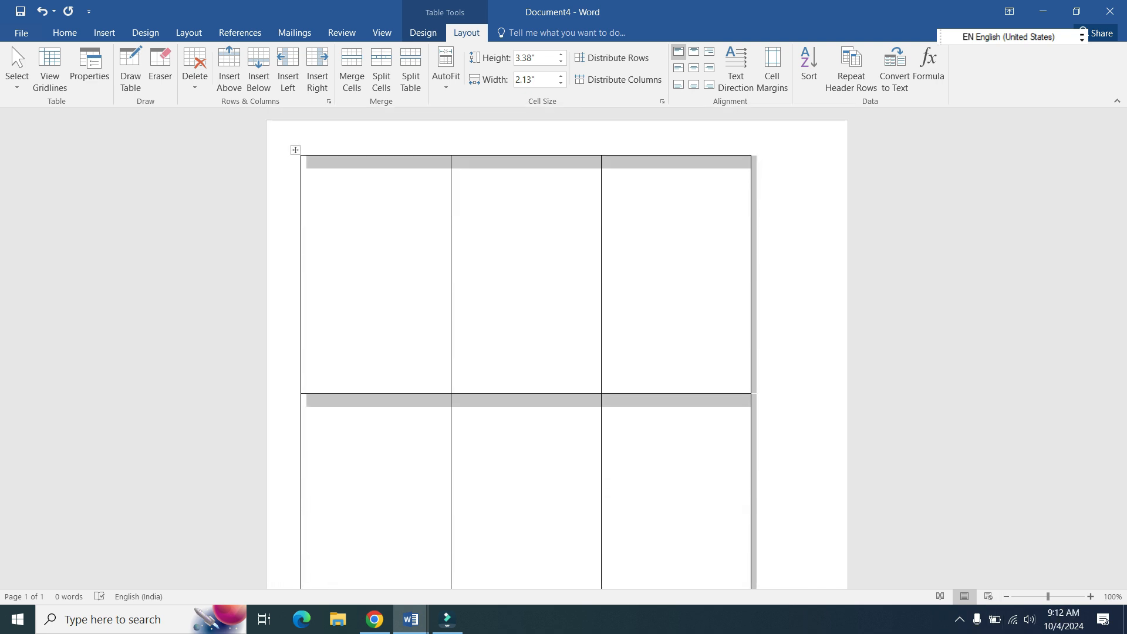
left_click_drag(1049, 596, 1051, 596)
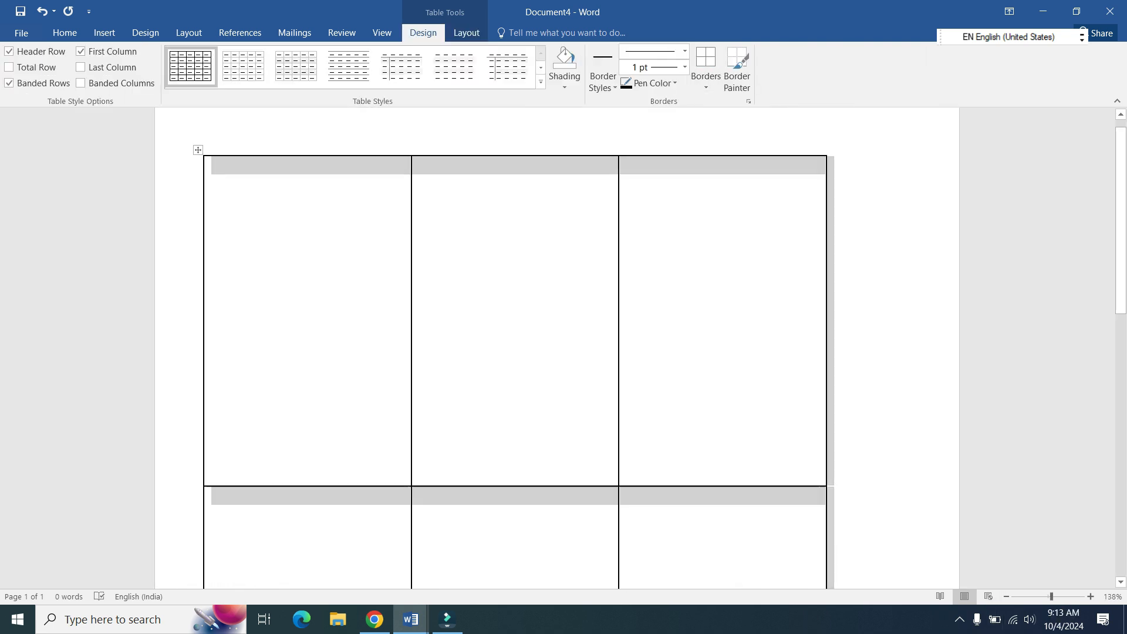
left_click(212, 166)
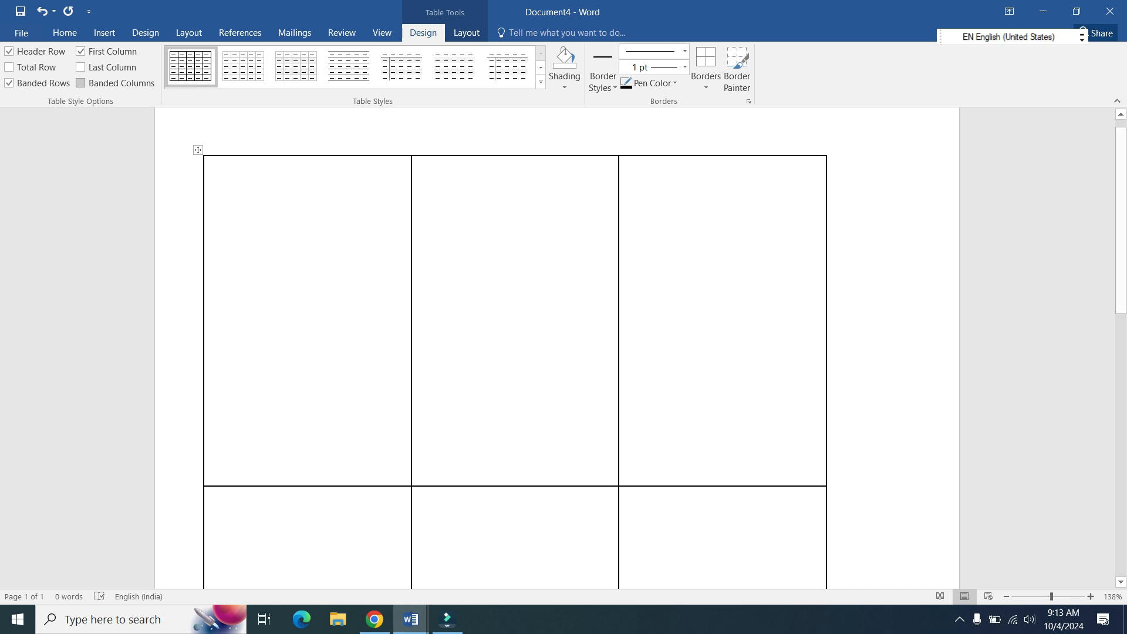
left_click(105, 32)
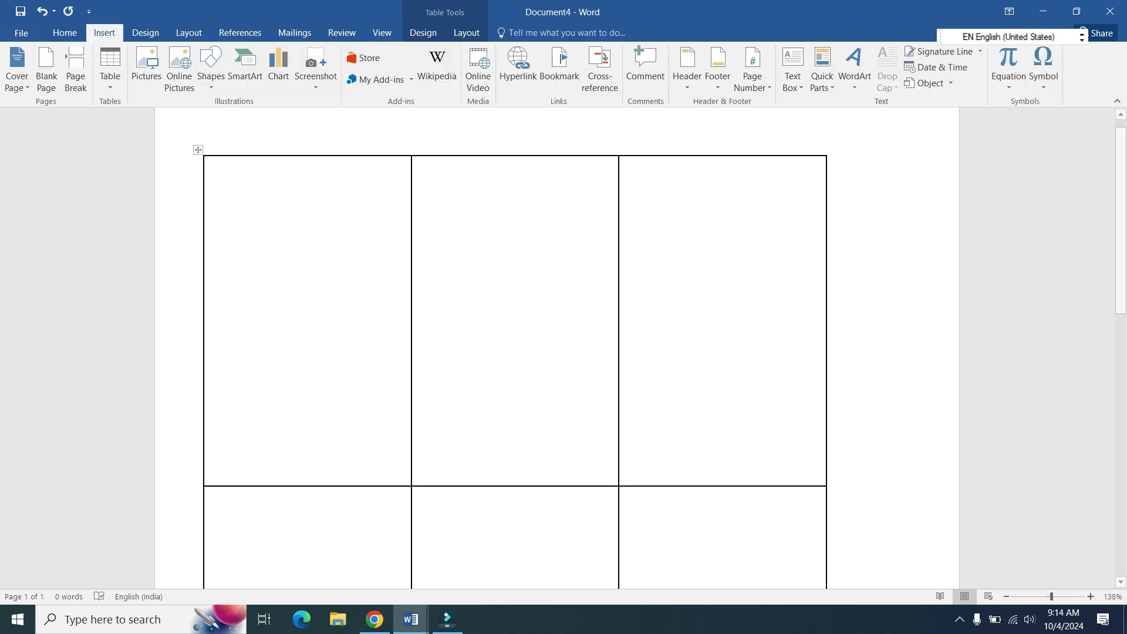
left_click(211, 68)
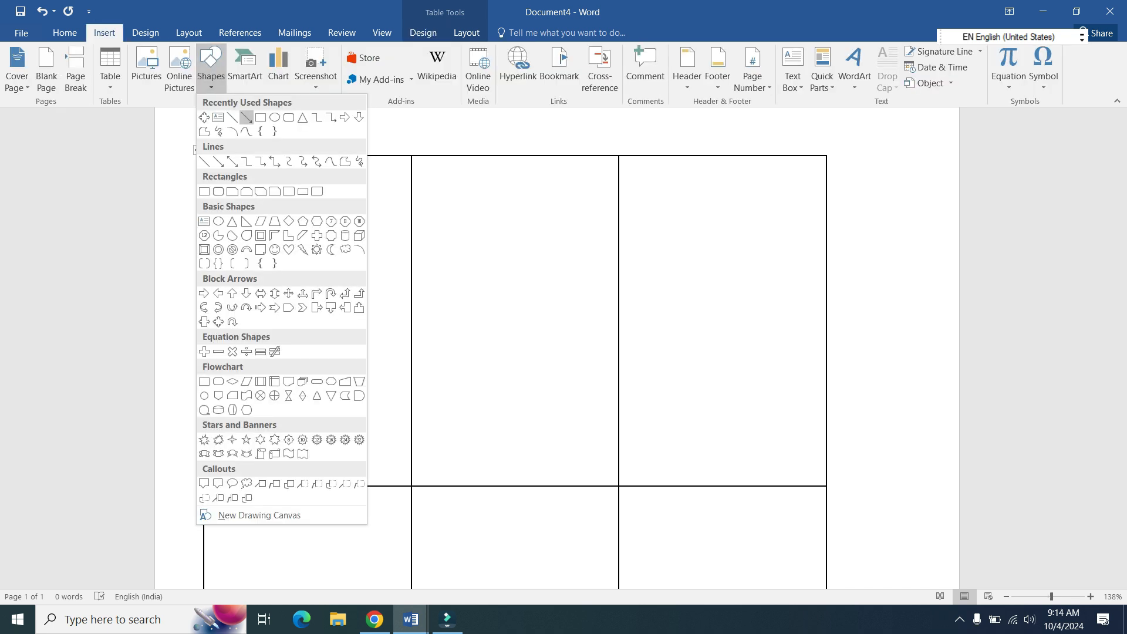
left_click(261, 117)
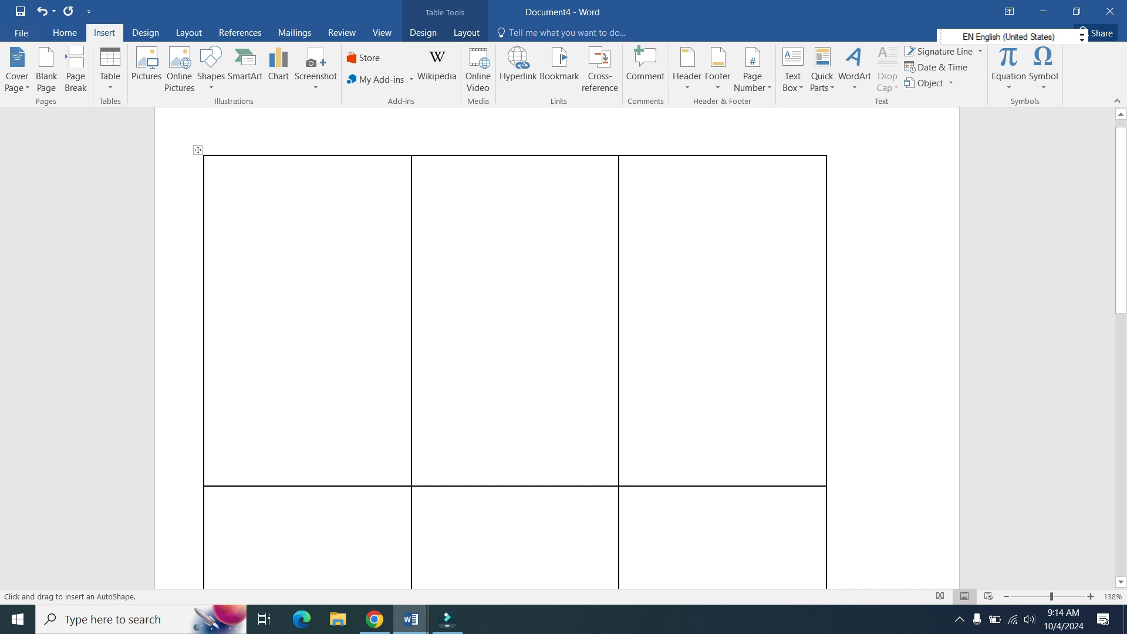
mouse_move(208, 167)
left_mouse_down()
mouse_move(239, 234)
mouse_move(389, 282)
mouse_move(407, 269)
left_mouse_up()
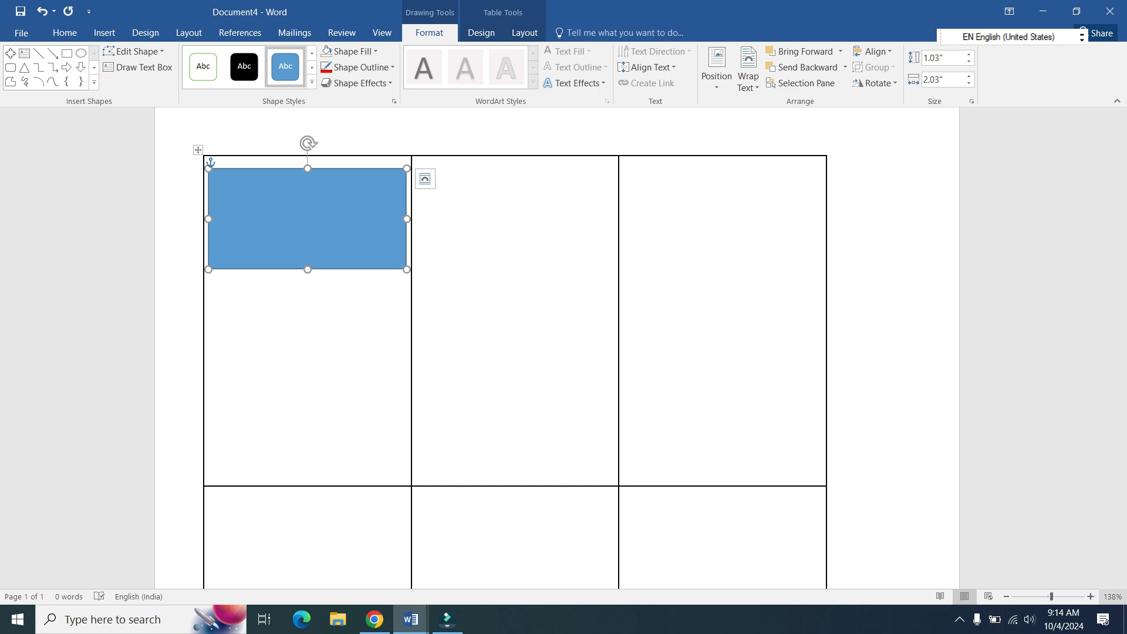
Move the rectangle up against the top edge of the first cell and fill it with the standard Dark Blue color.
left_click_drag(1052, 597, 1059, 597)
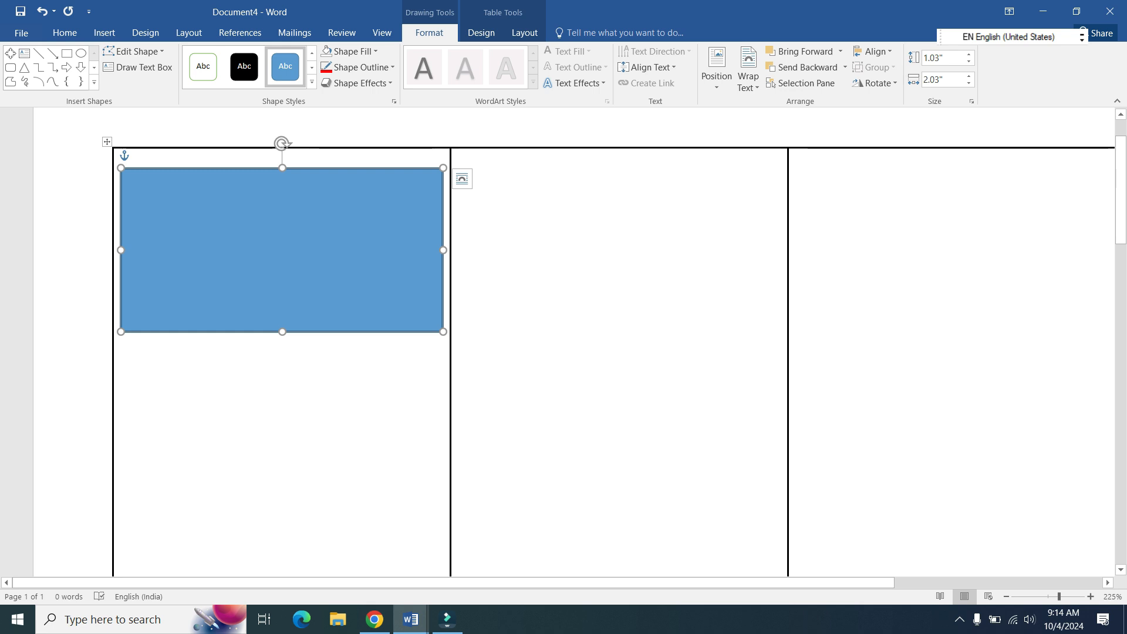
left_click_drag(283, 250, 283, 236)
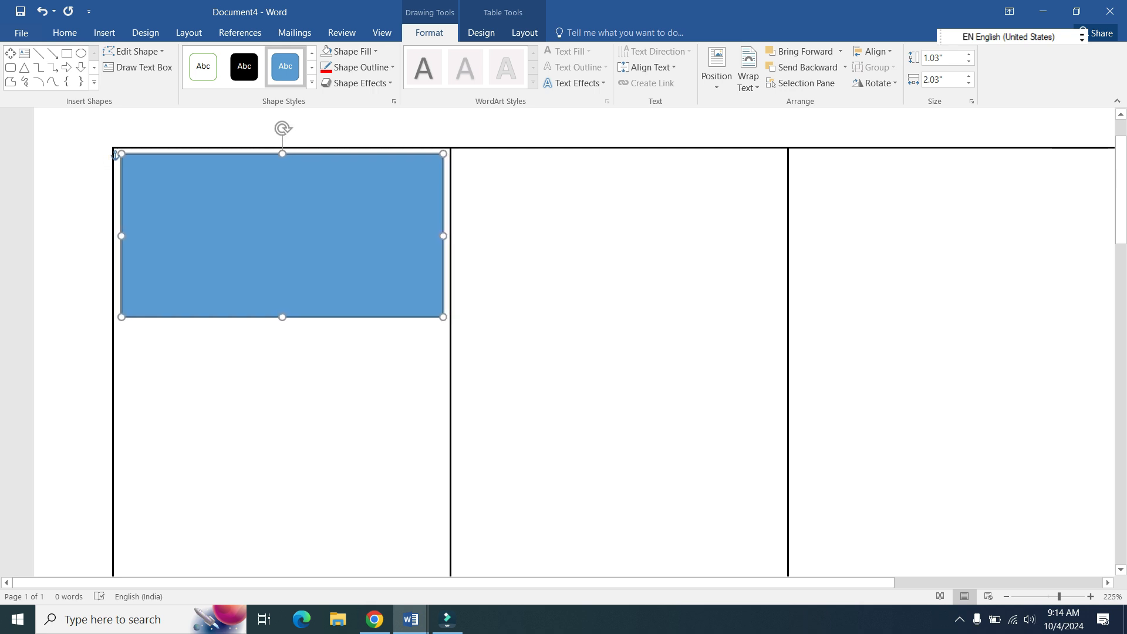
key("Down")
key("Right")
key("Up")
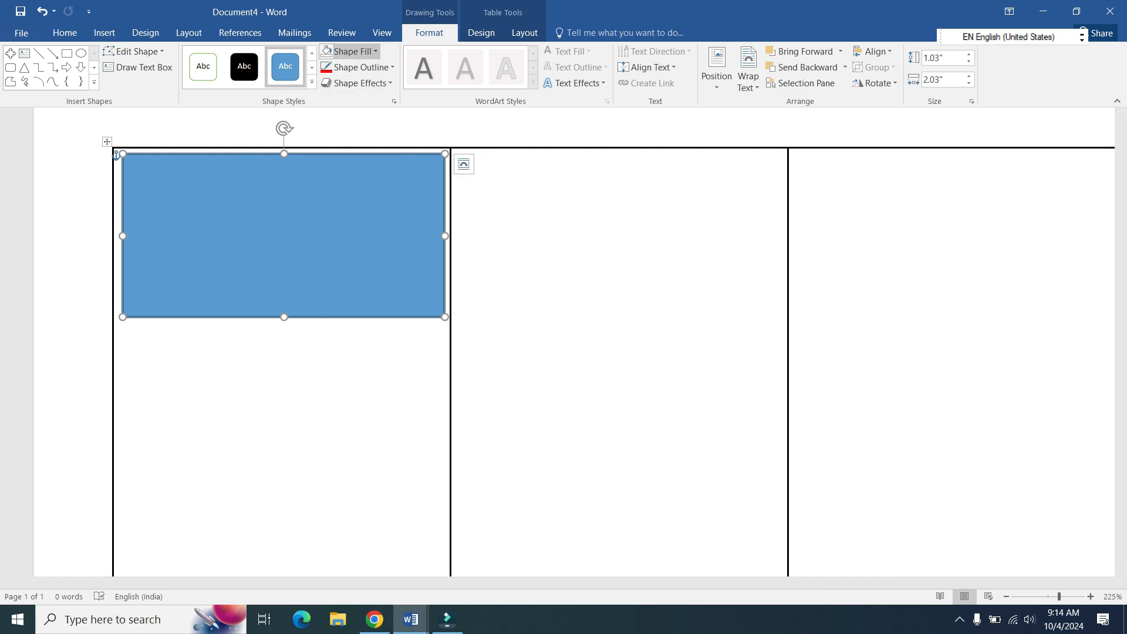
left_click(354, 51)
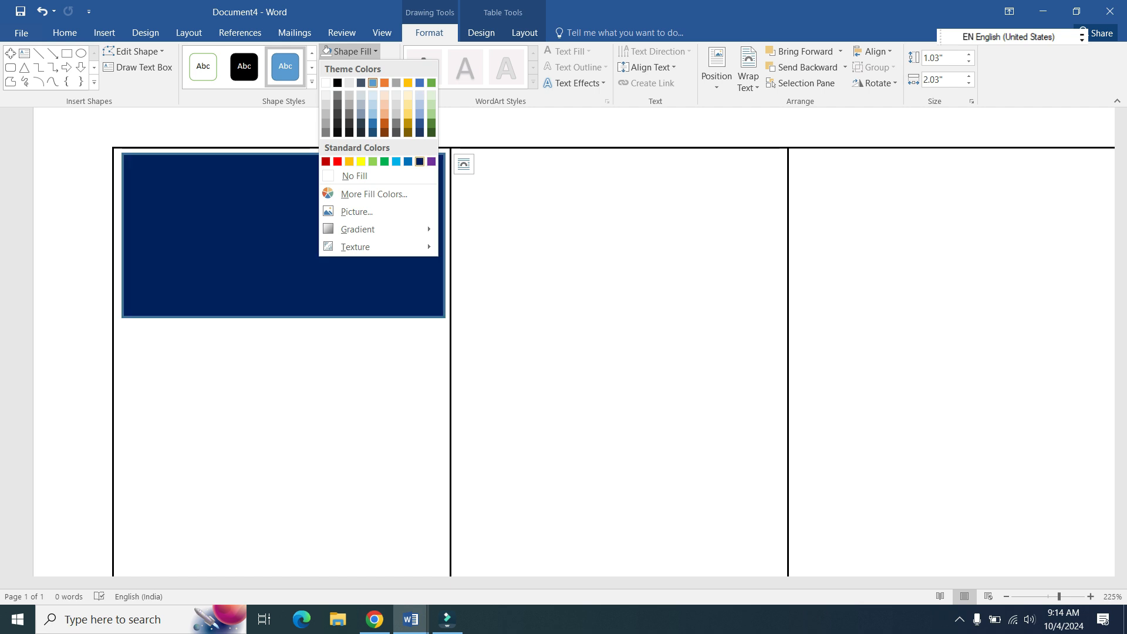
left_click(420, 162)
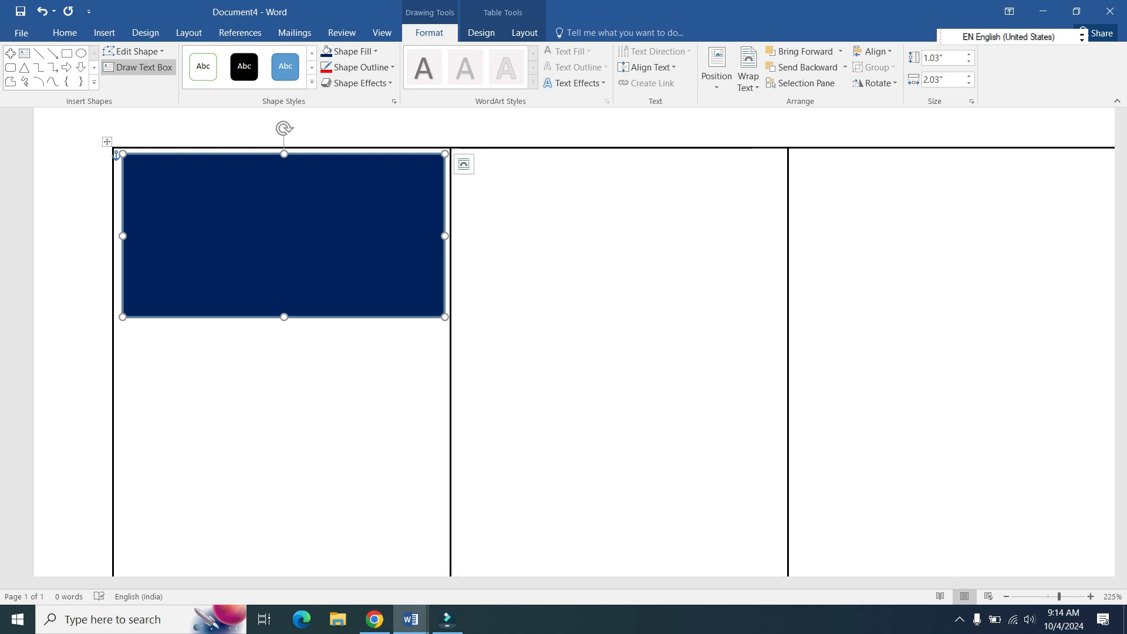
Add an edit point midway along the rectangle's bottom edge and pull it down into a point, making the shape about 1.54" high.
left_click(135, 51)
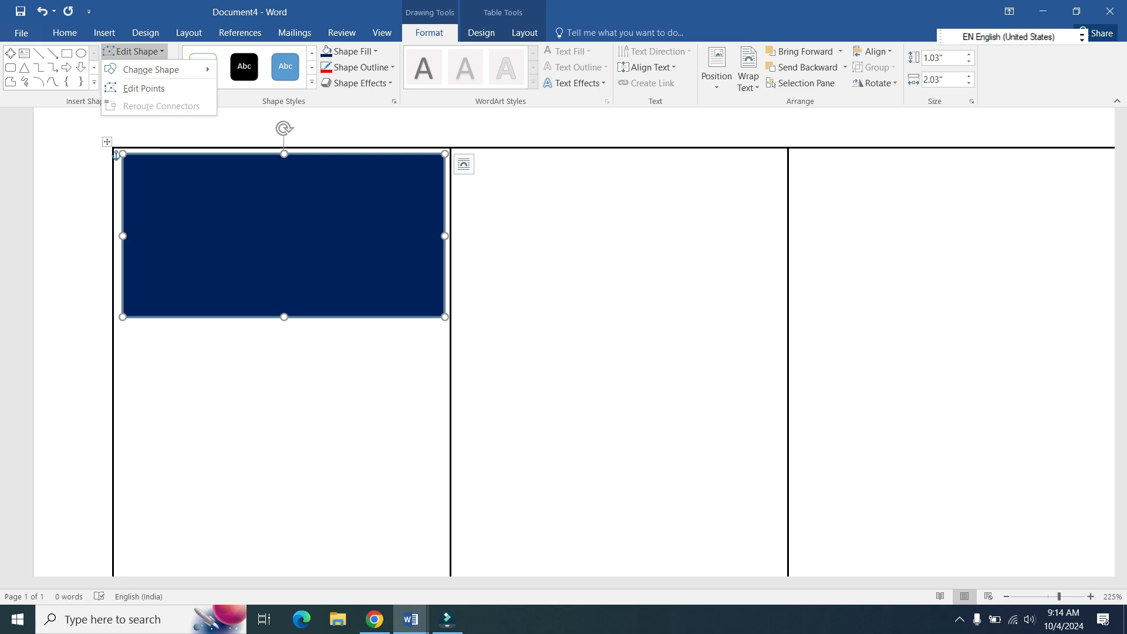
left_click(151, 88)
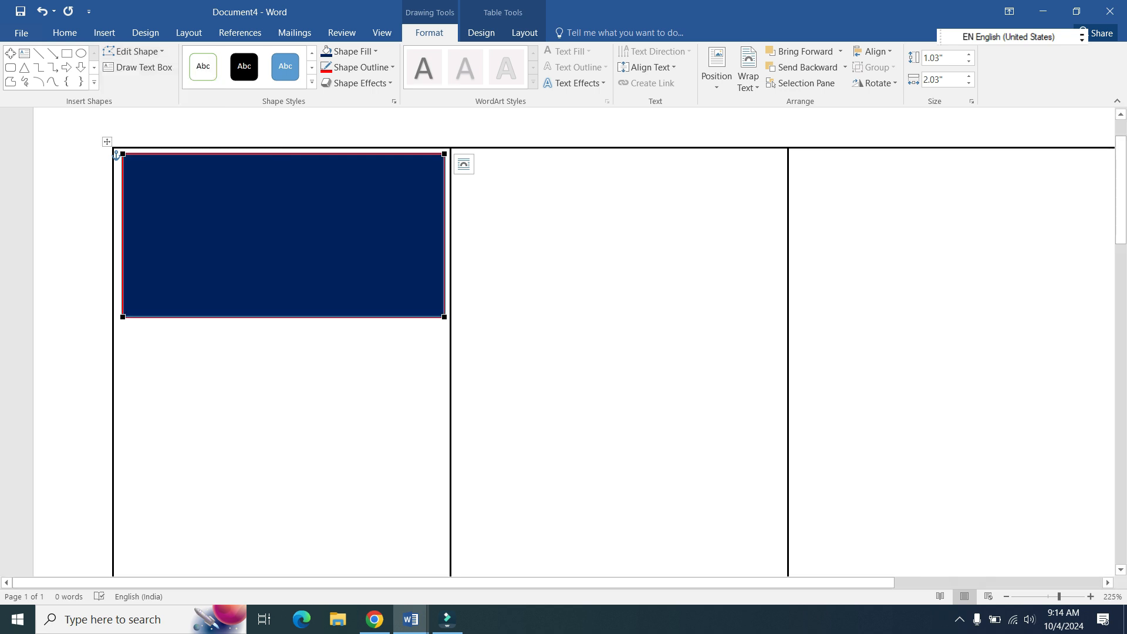
right_click(281, 316)
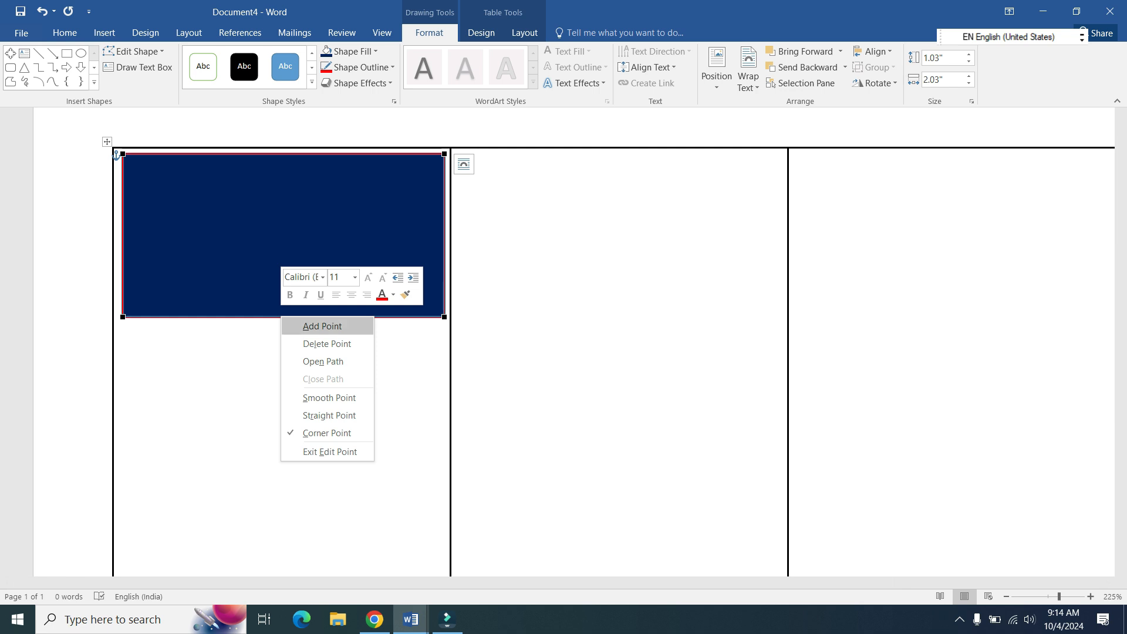
left_click(323, 326)
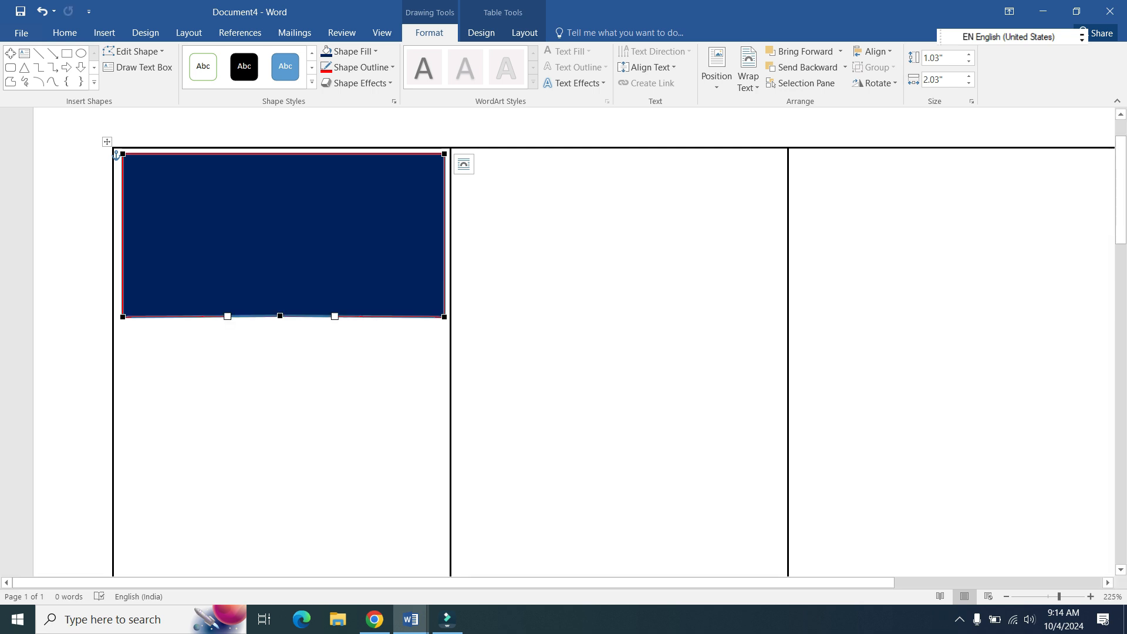
left_click_drag(280, 315, 275, 398)
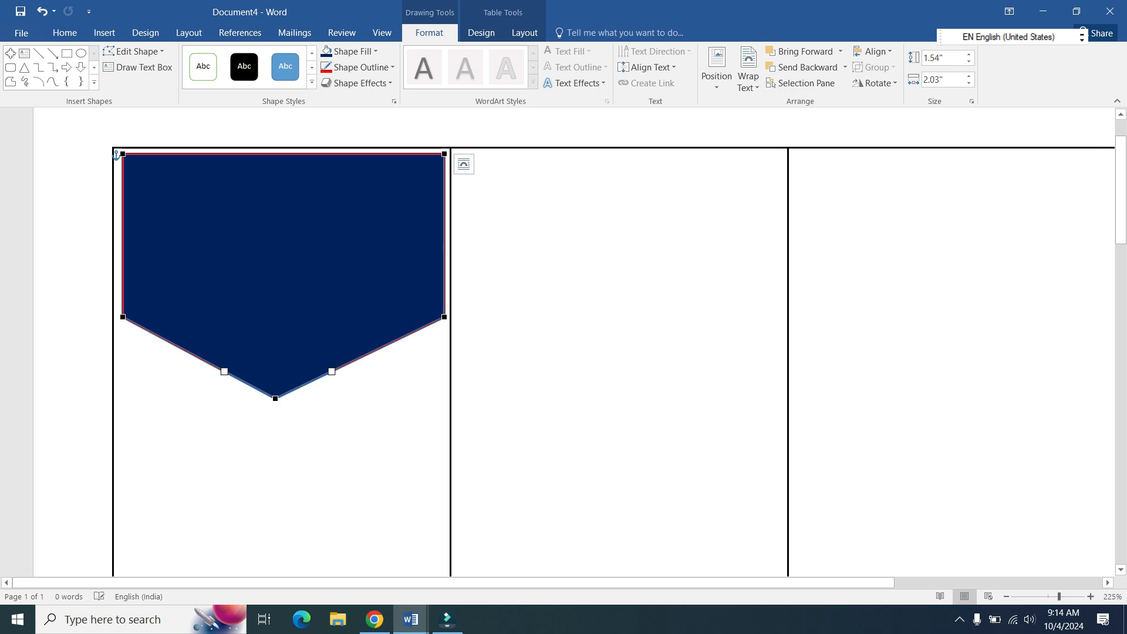
Draw a horizontal line about 2.14" long across the first cell, just below the header shape's point.
scroll(275, 352, "down", 3)
scroll(275, 352, "up", 1)
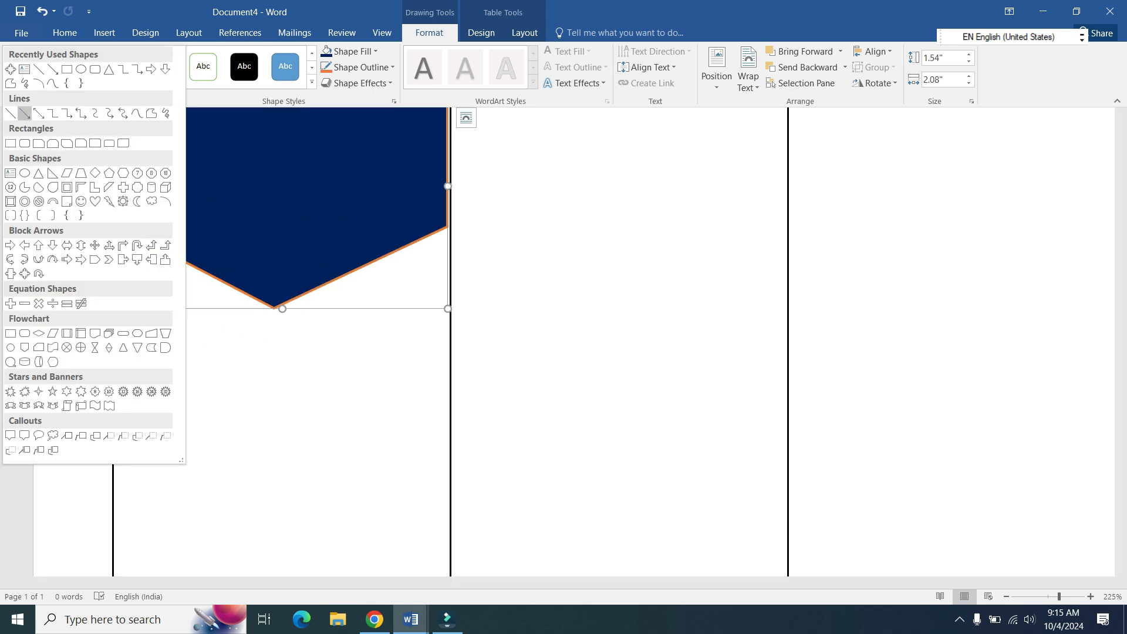
left_click(25, 113)
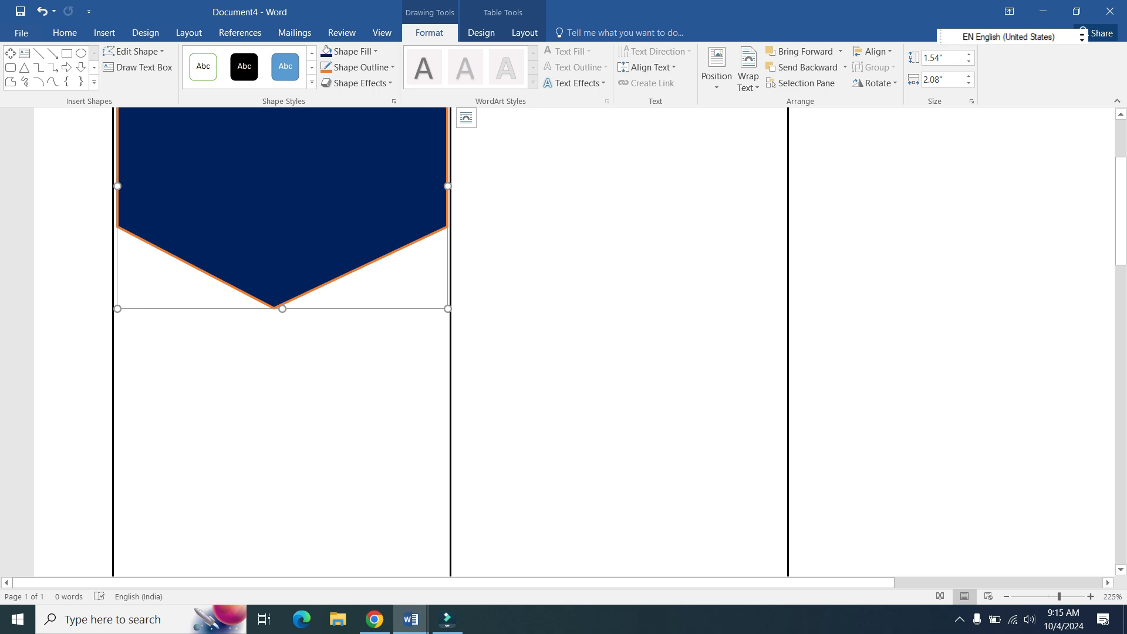
left_click(94, 83)
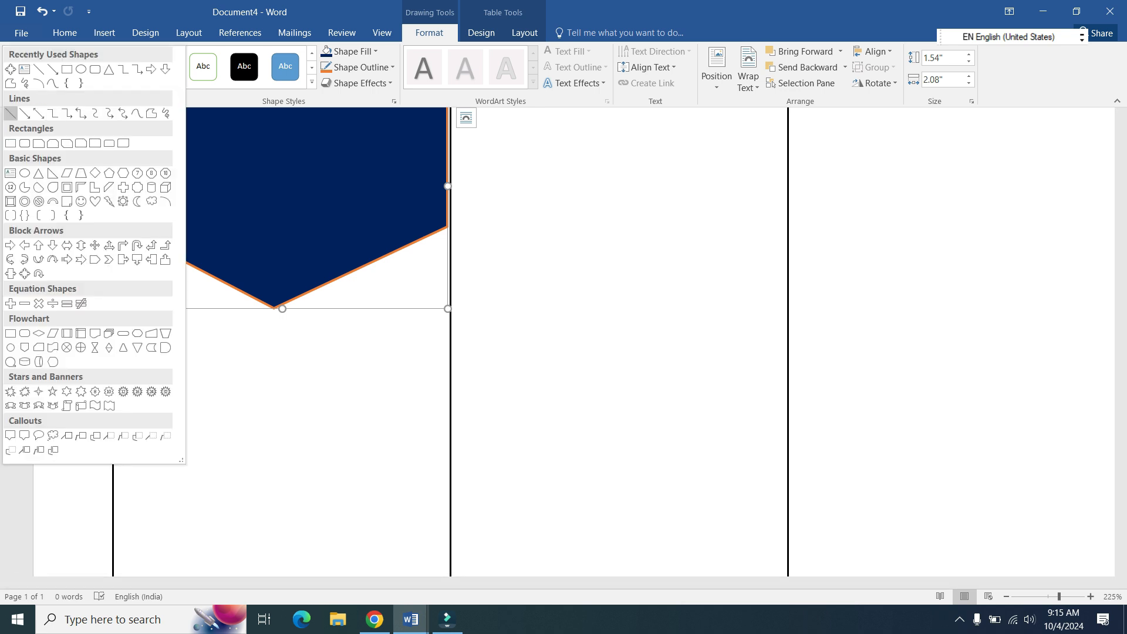
left_click(11, 114)
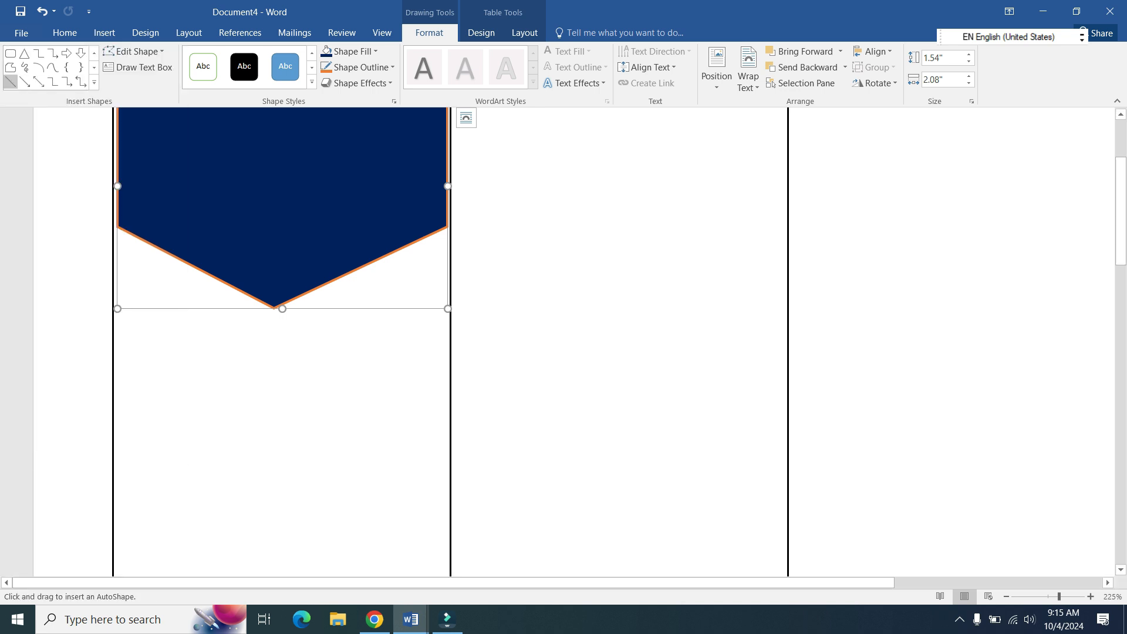
left_click_drag(113, 336, 452, 336)
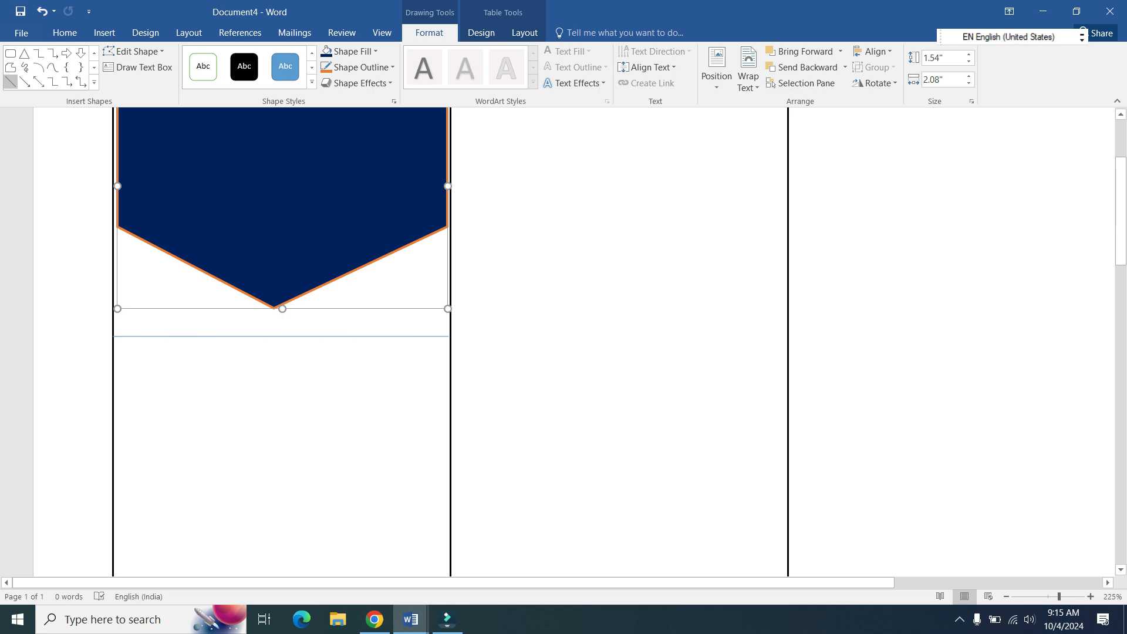
left_click_drag(452, 336, 451, 337)
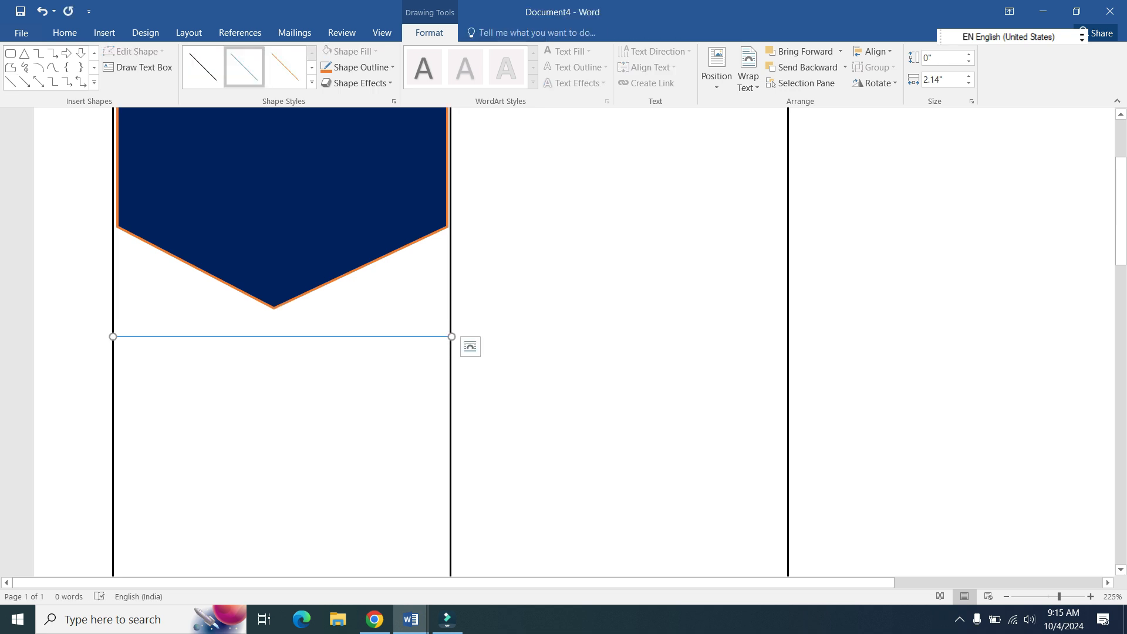
Duplicate the horizontal line and place the copy just beneath the original.
left_click(282, 422)
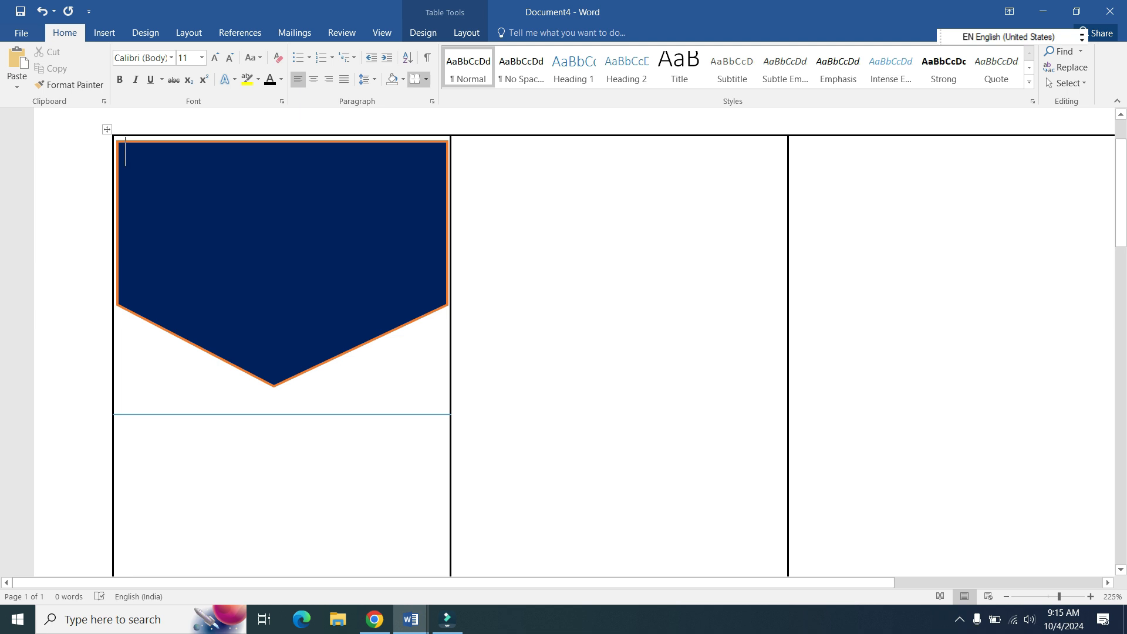
left_click(282, 414)
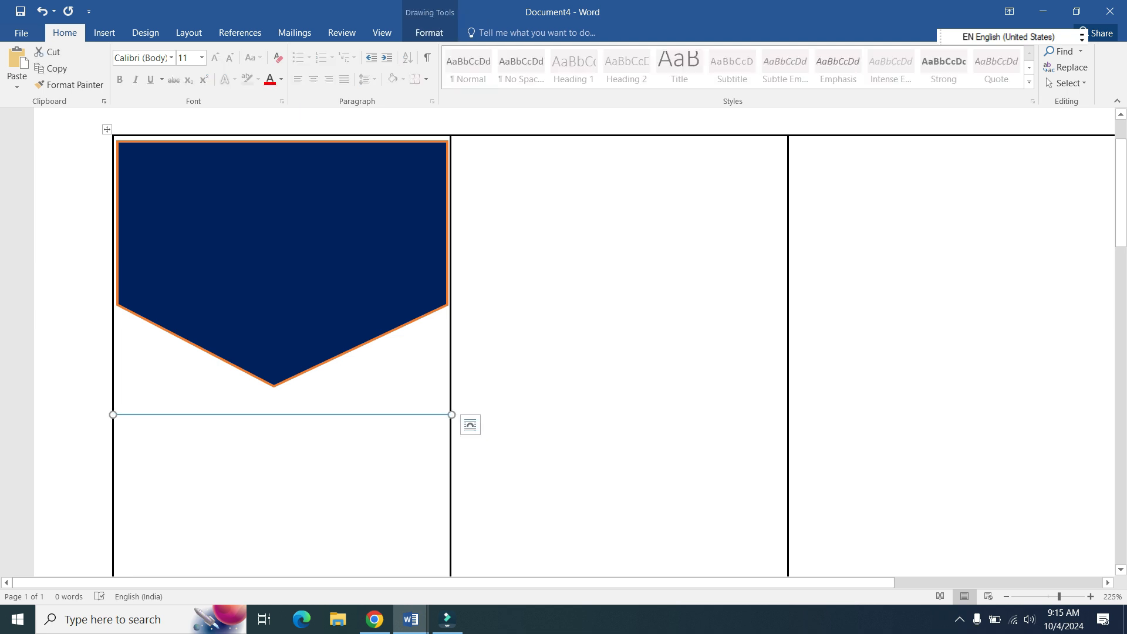
left_click_drag(282, 414, 287, 420)
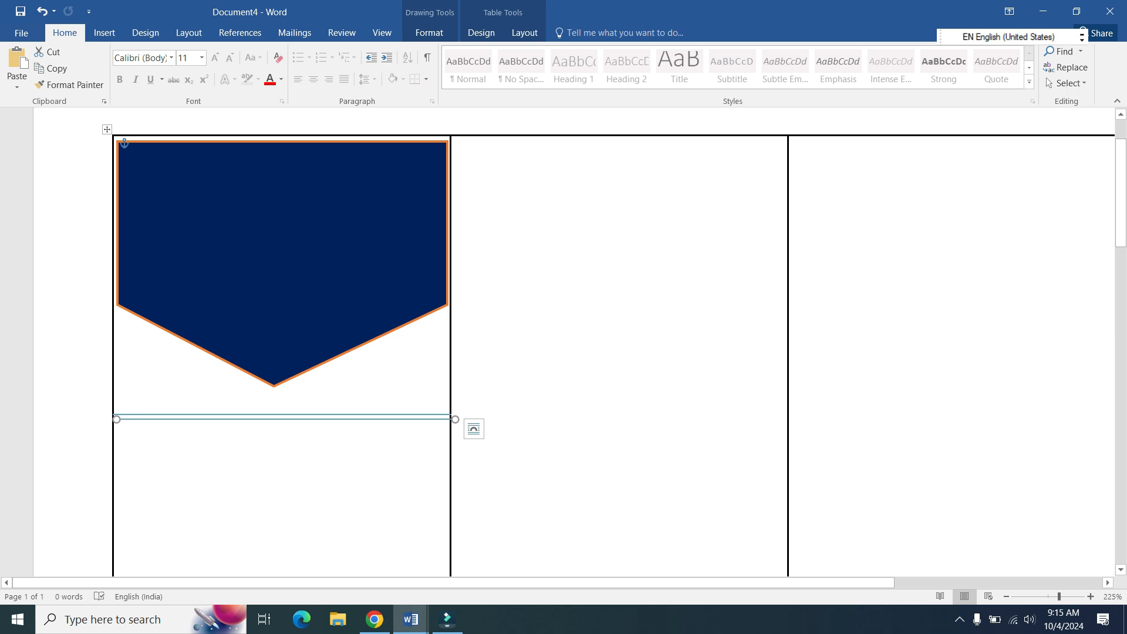
Color the upper line black with a 1 pt weight and the lower line red.
left_click(429, 32)
left_click(358, 67)
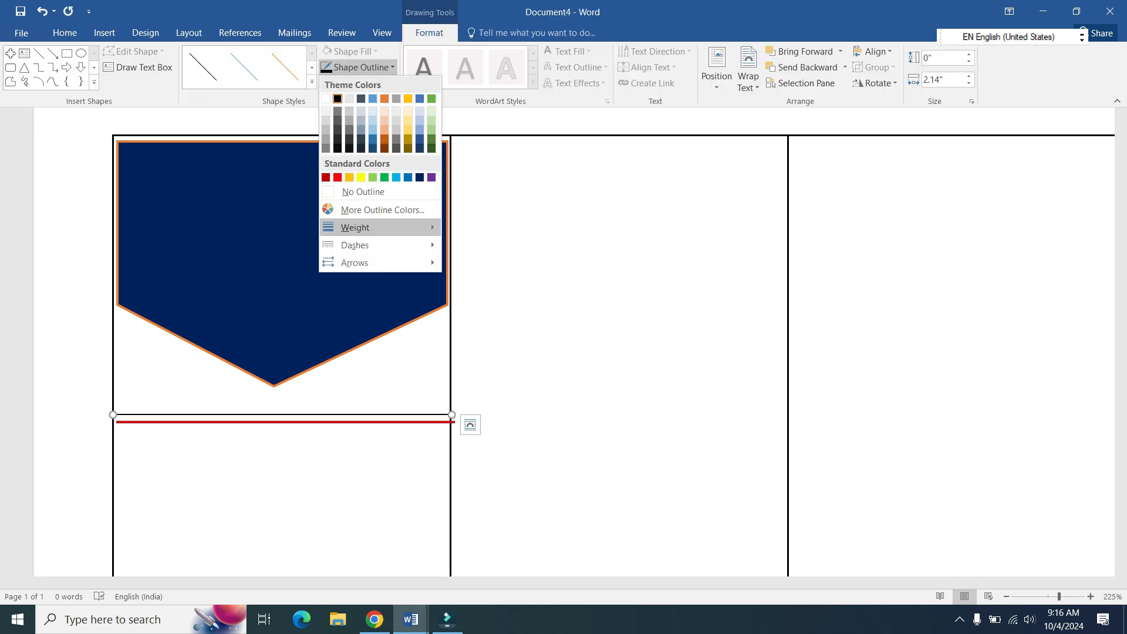
mouse_move(382, 228)
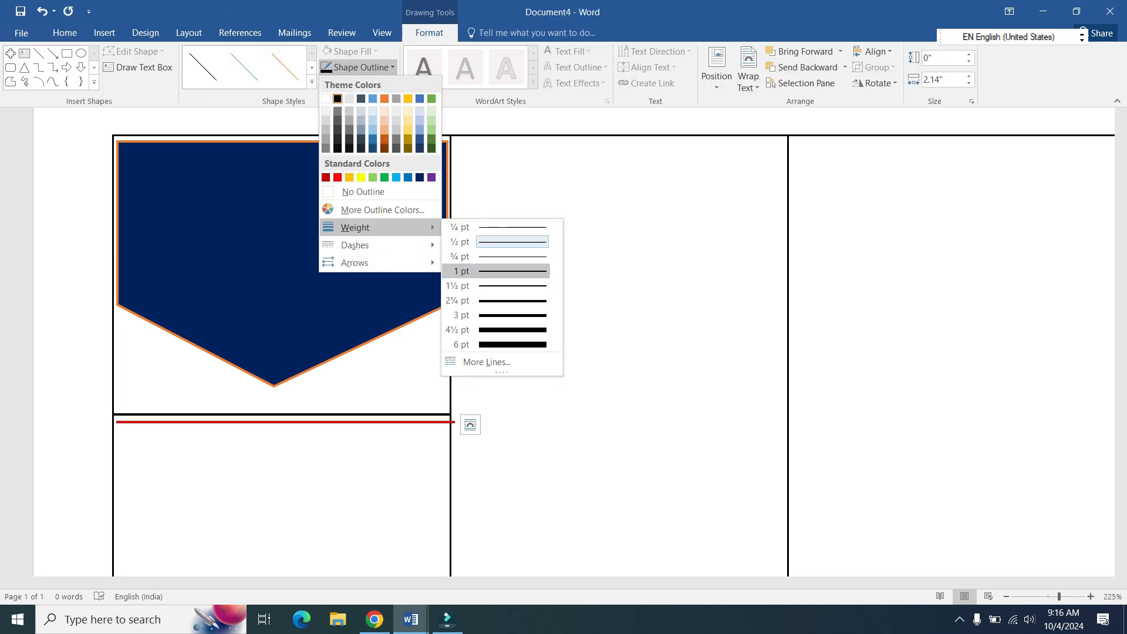
left_click(496, 271)
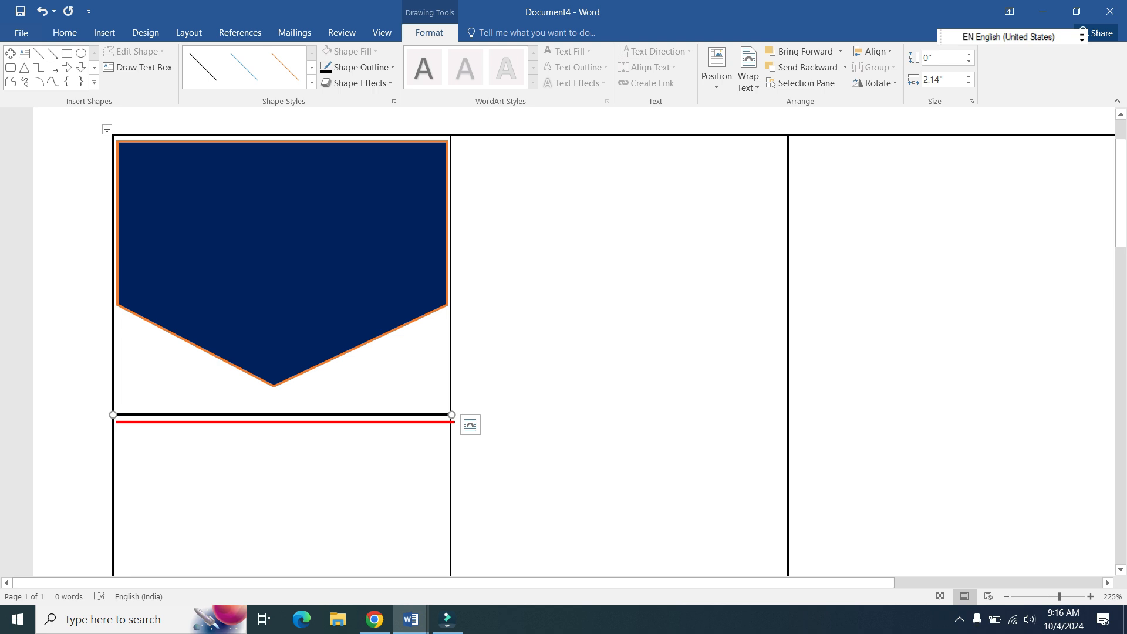
Move the black and red lines up directly beneath the header shape's point, spanning the width of the first cell.
left_click_drag(286, 422, 285, 421)
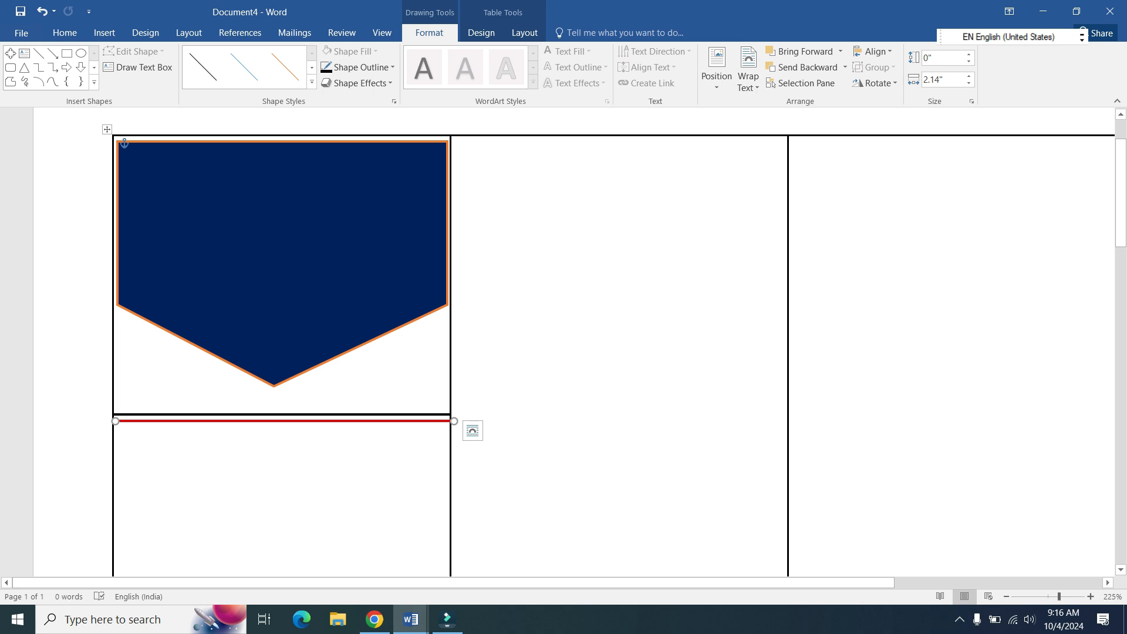
key("F2")
key("Escape")
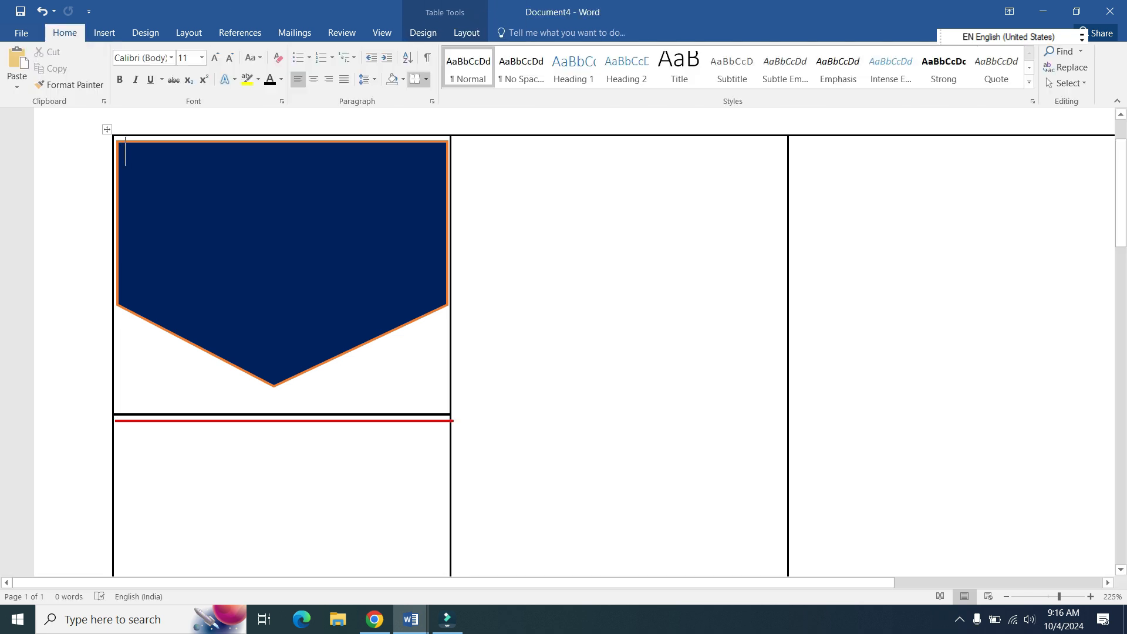
left_click_drag(286, 414, 285, 397)
key("Escape")
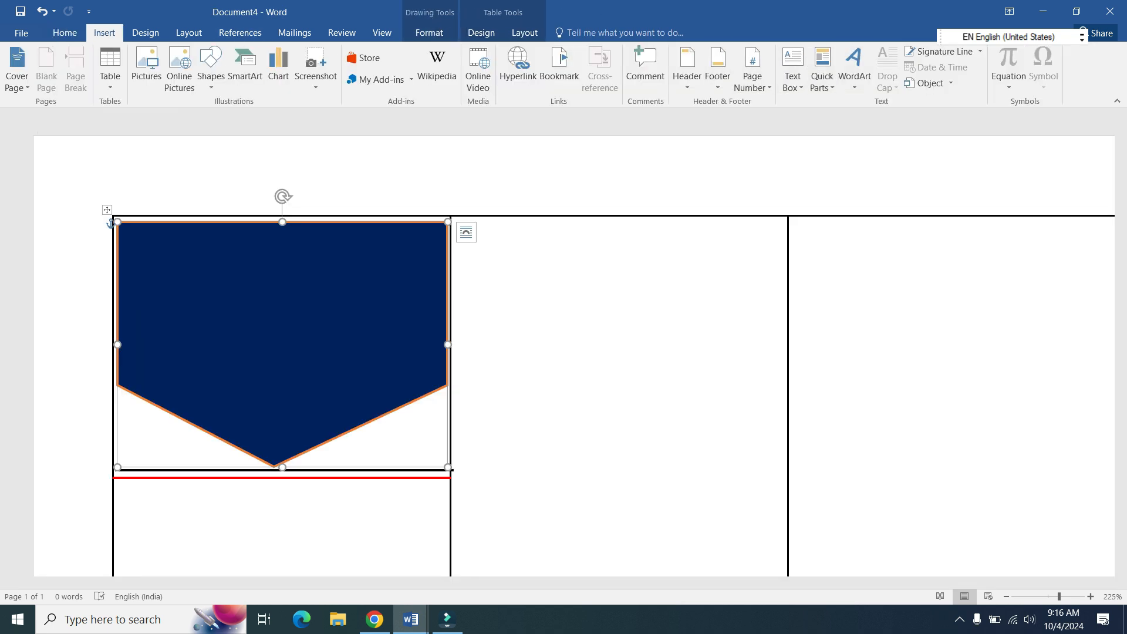
Draw an oval about 0.42" high and 0.49" wide in the header shape's upper-left corner.
left_click(211, 69)
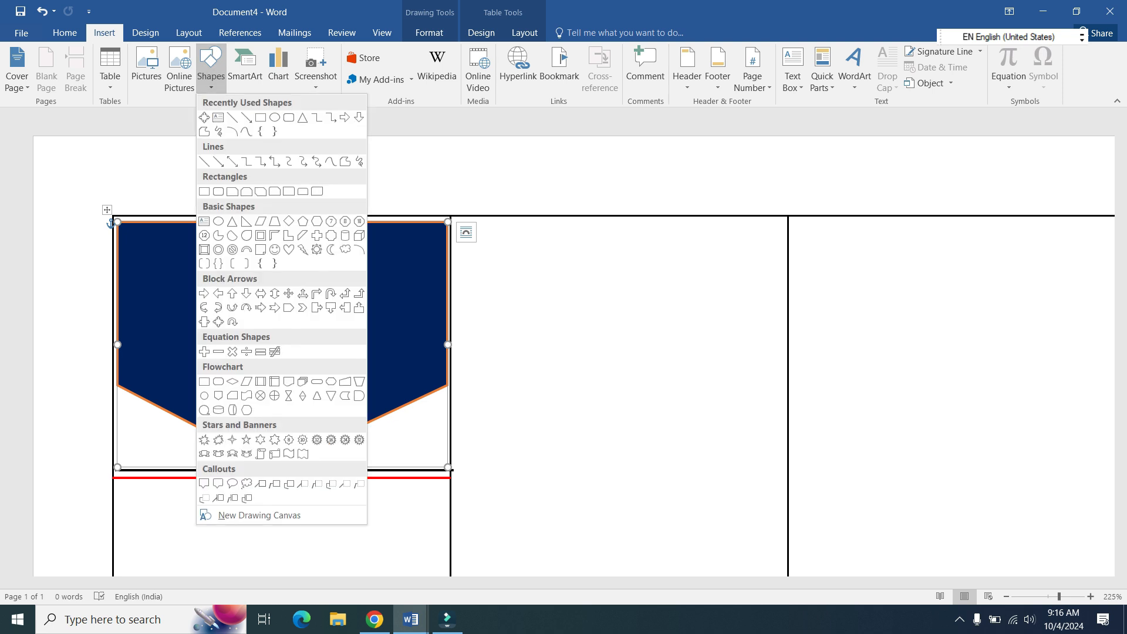
left_click(274, 131)
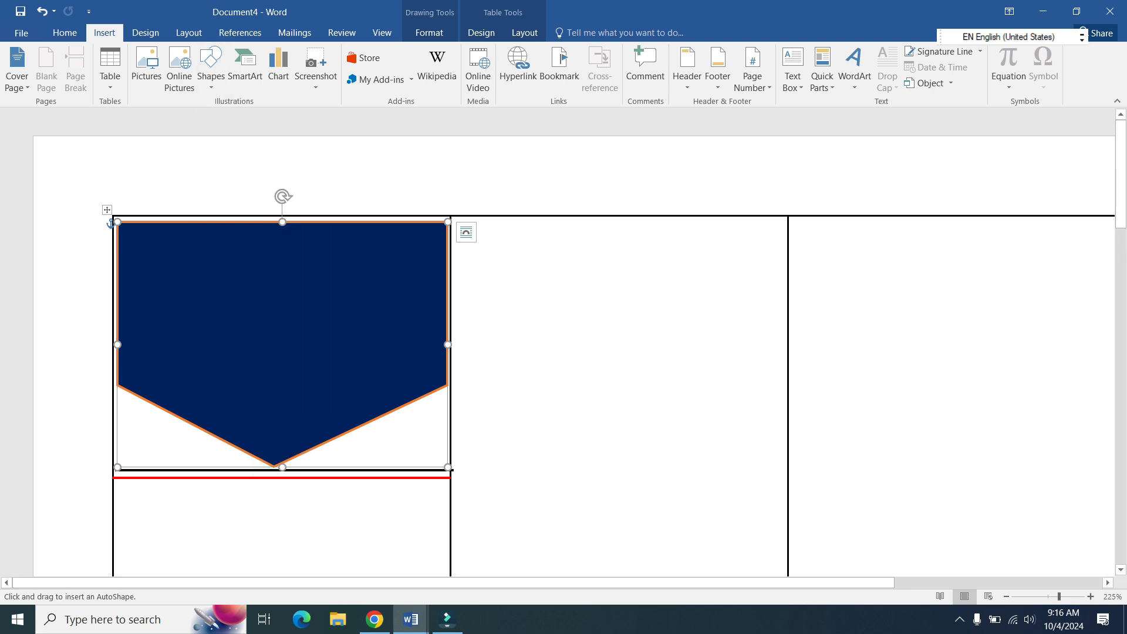
left_click_drag(138, 229, 216, 296)
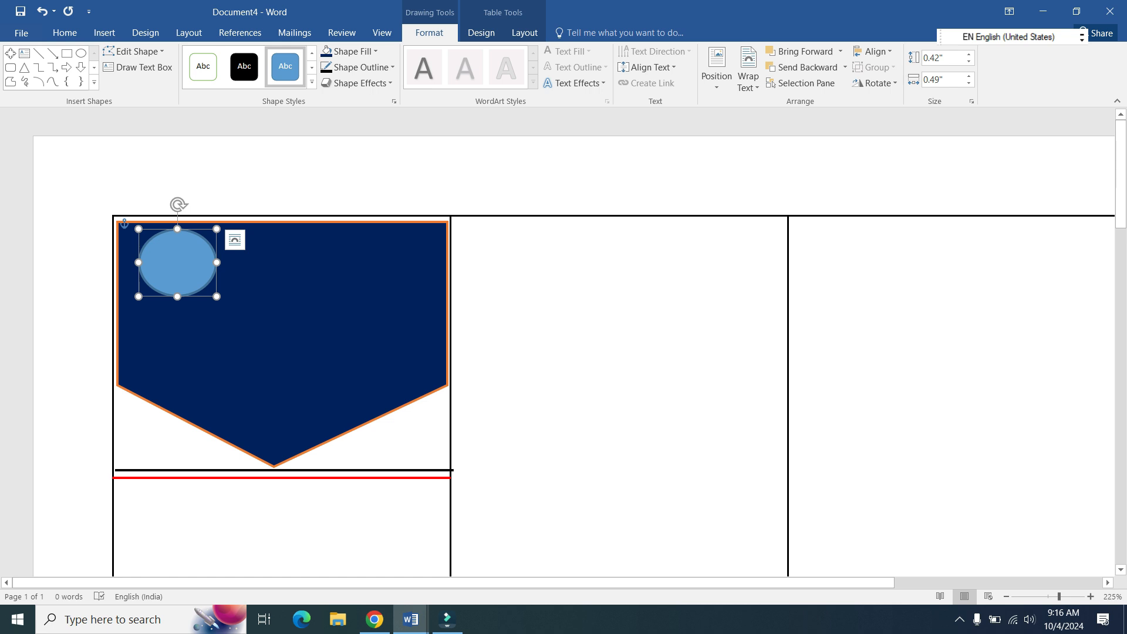
Fill the small oval with the logo picture "download" from the Desktop folder.
left_click(352, 52)
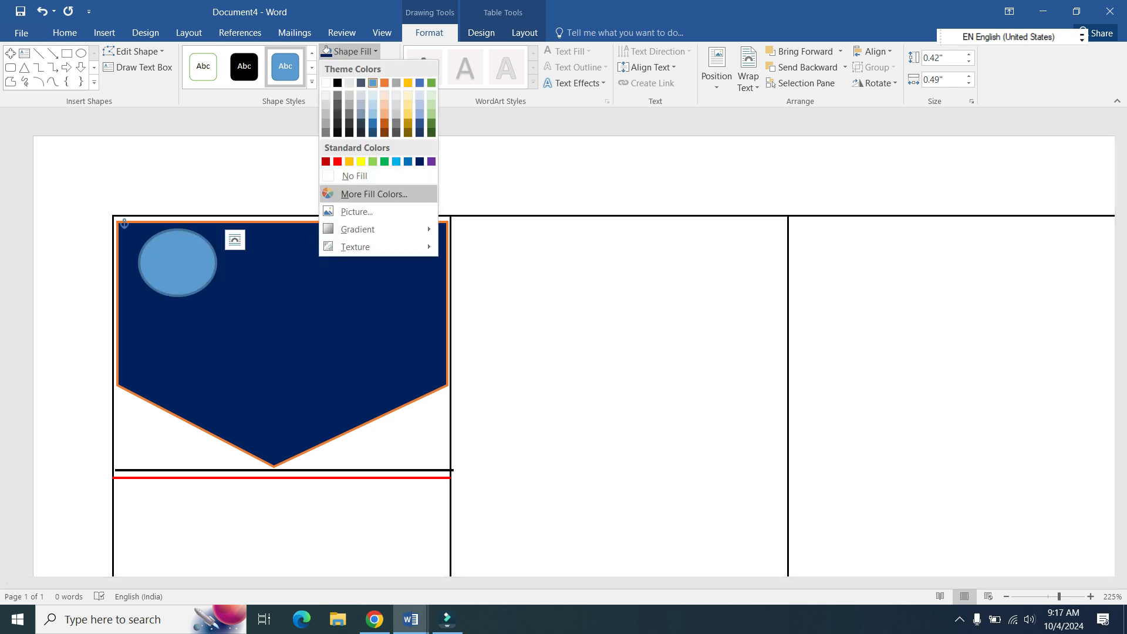
left_click(357, 211)
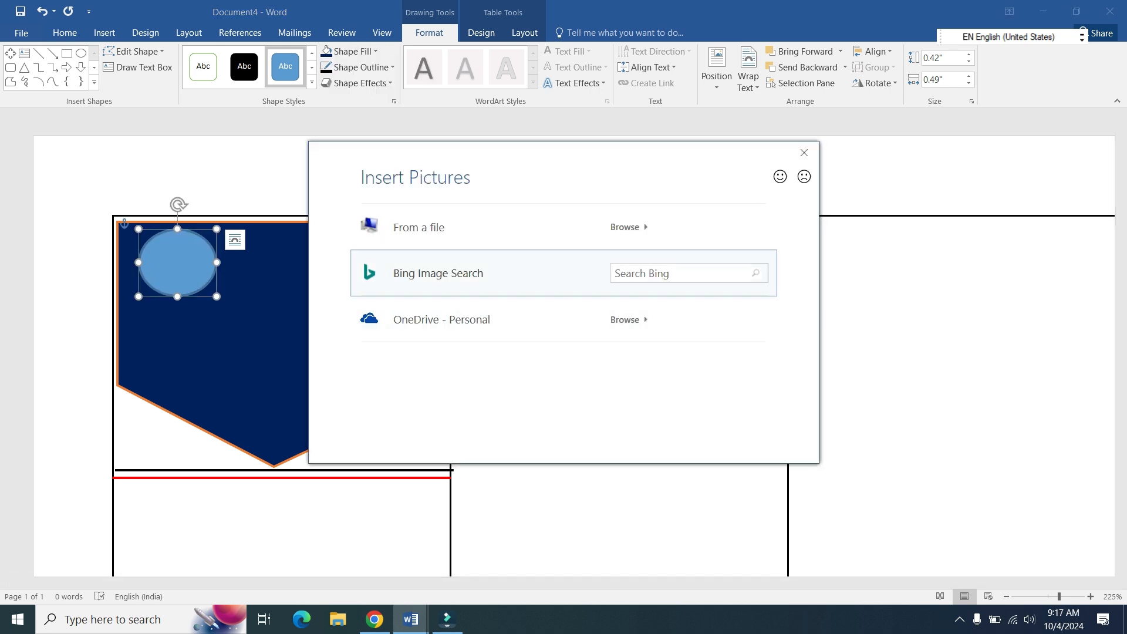
left_click(625, 226)
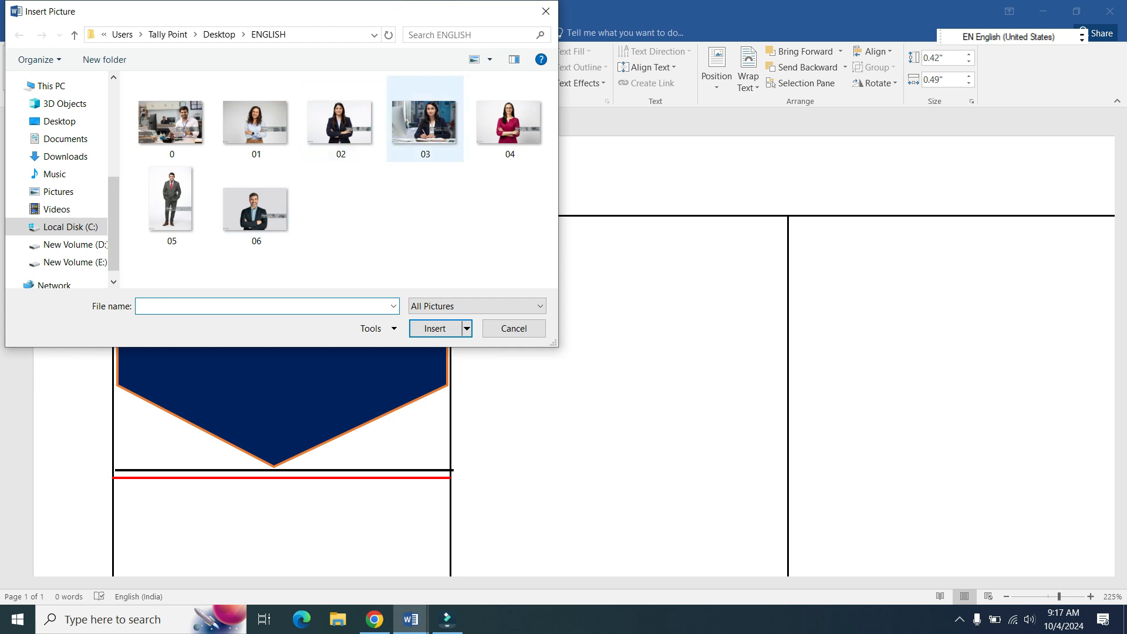
left_click(59, 121)
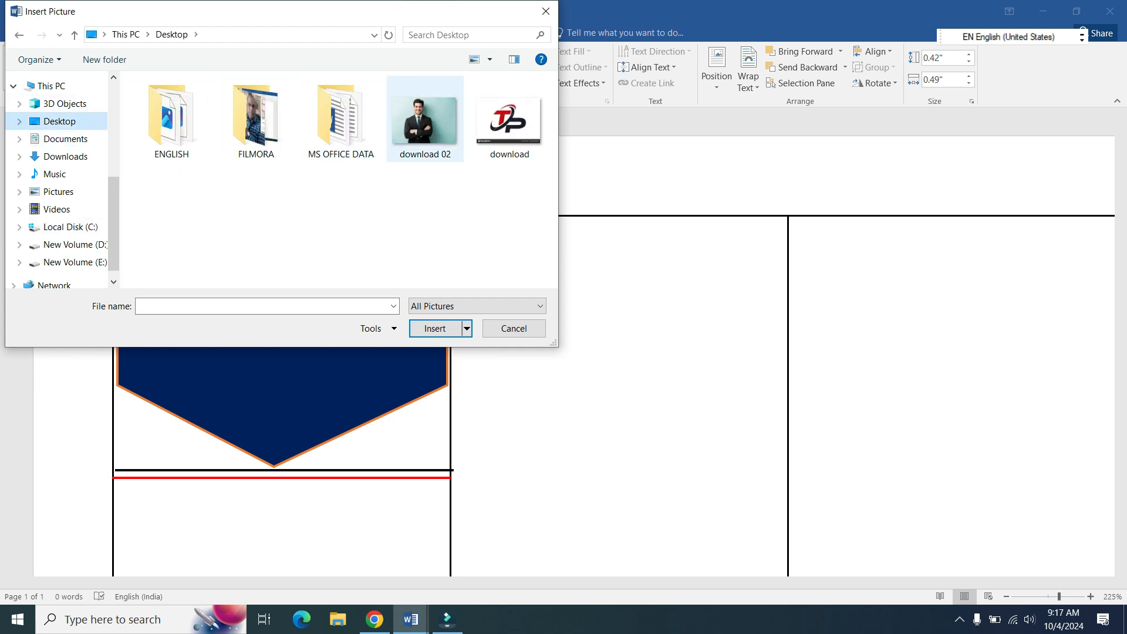
left_click(509, 120)
left_click(435, 328)
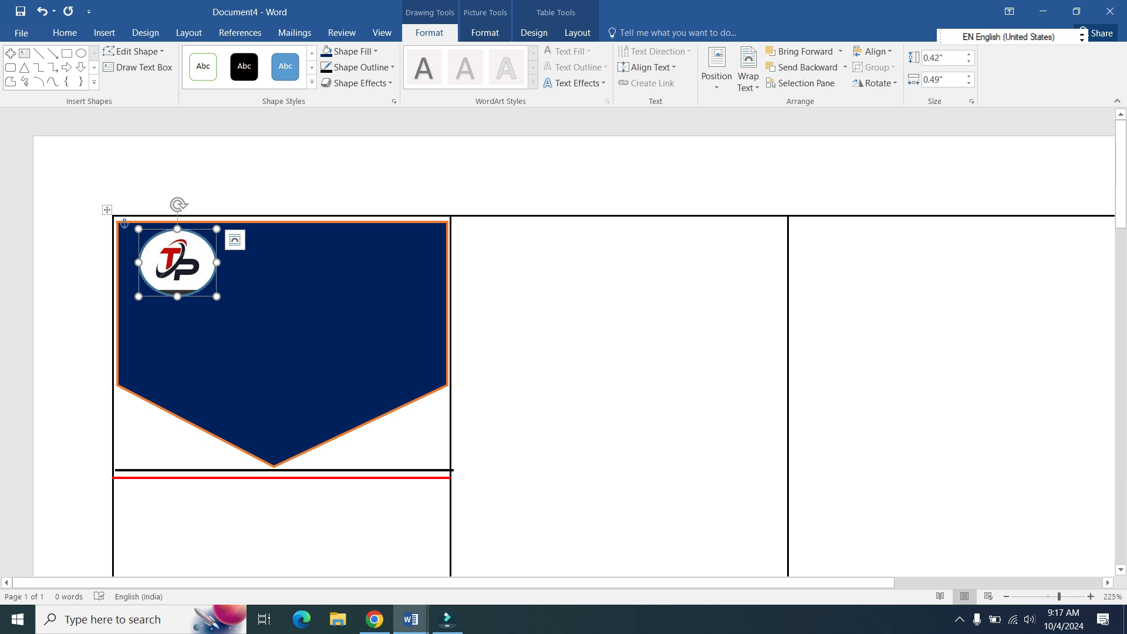
Draw an oval about 0.59" high and 0.8" wide over the header shape's lower point and give it a black outline.
left_click(282, 341)
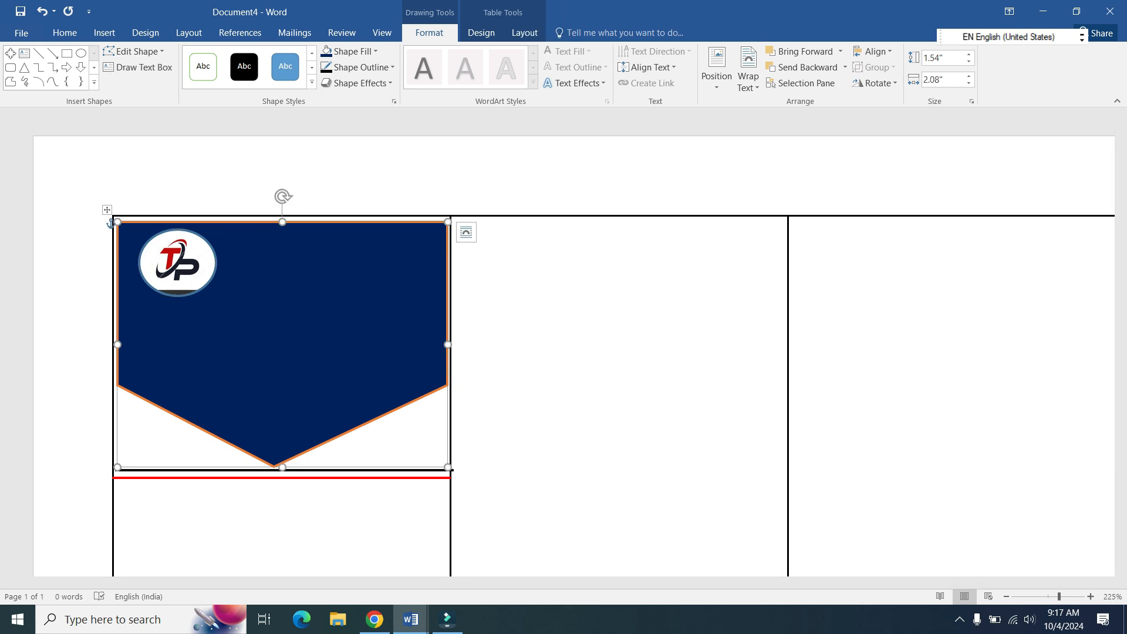
left_click(81, 53)
left_click_drag(213, 357, 341, 452)
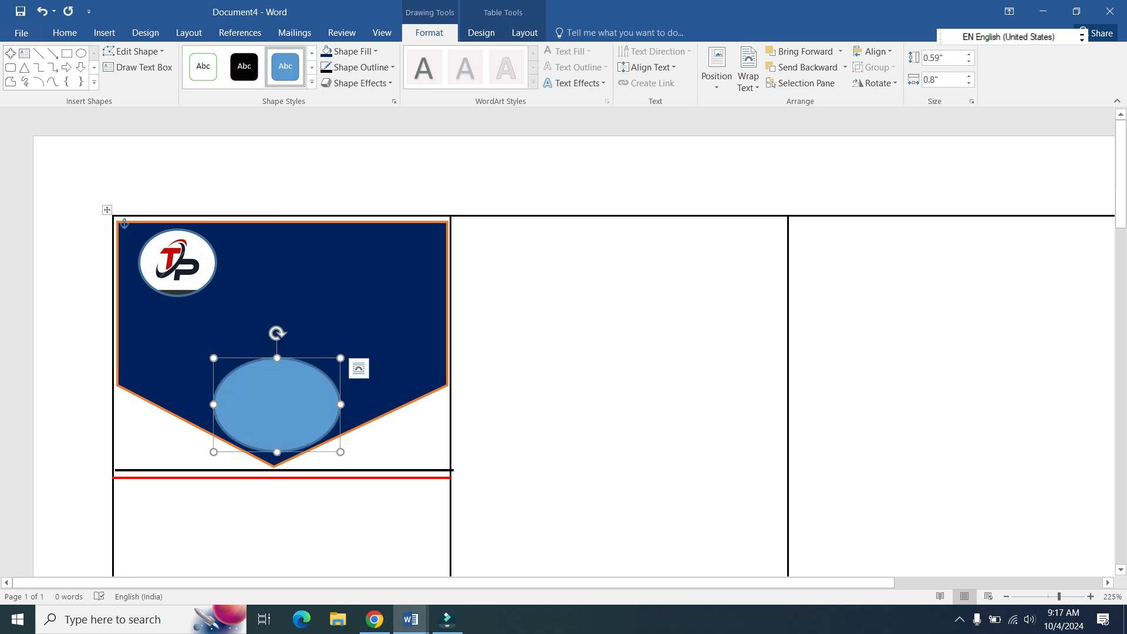
key("Up")
key("Up")
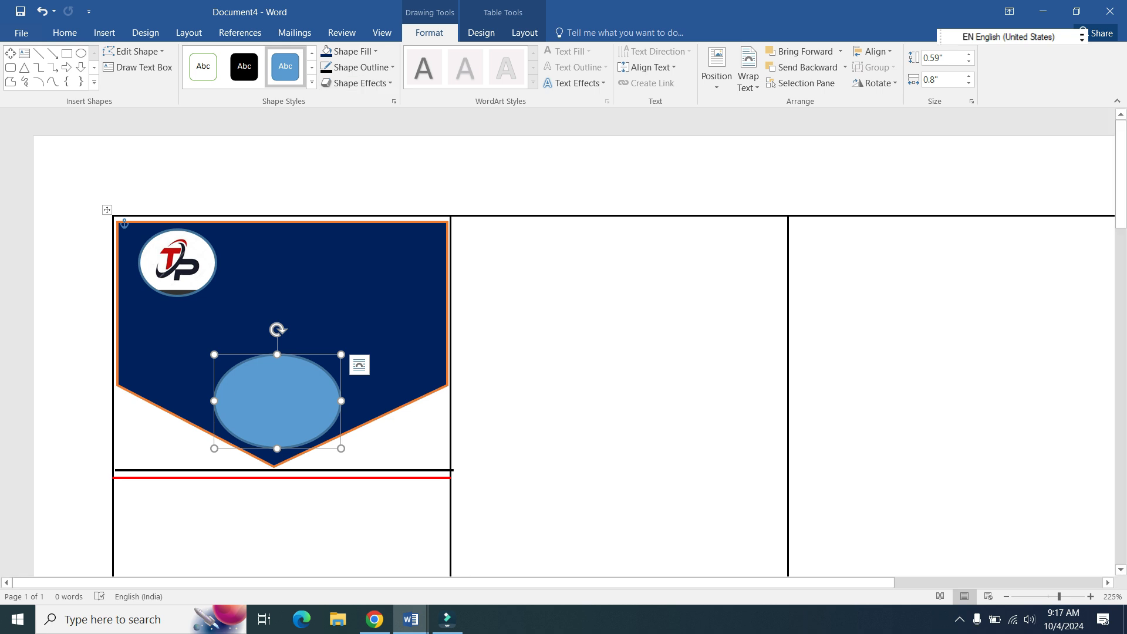
left_click(327, 68)
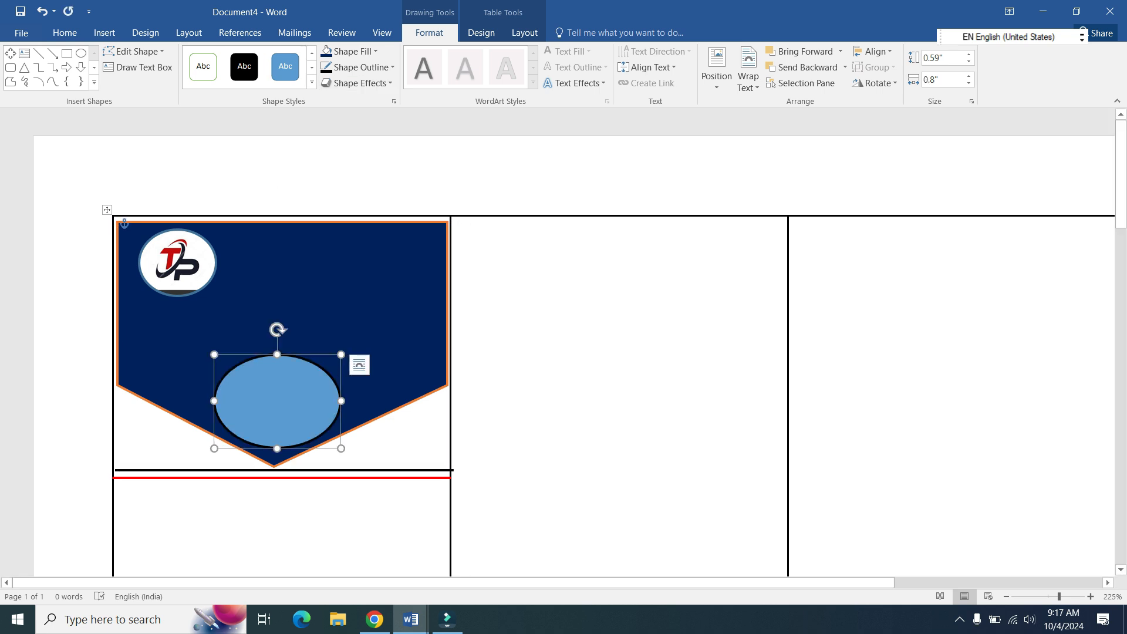
left_click(353, 305)
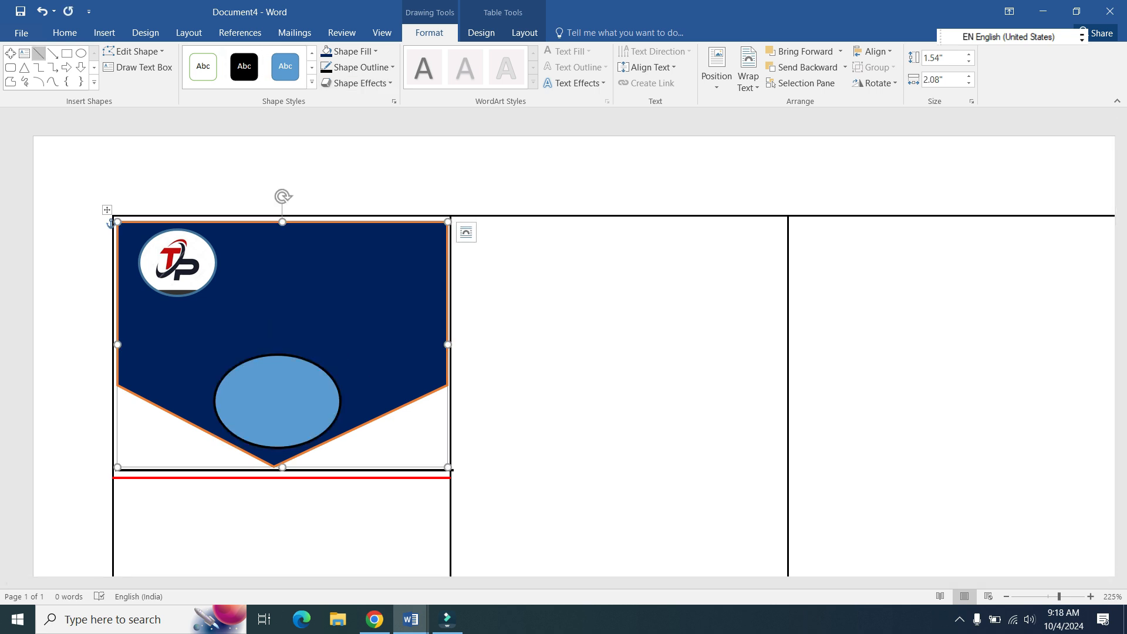
Insert WordArt in the light orange style with an orange outline, reading "TALLY POINT".
left_click(104, 33)
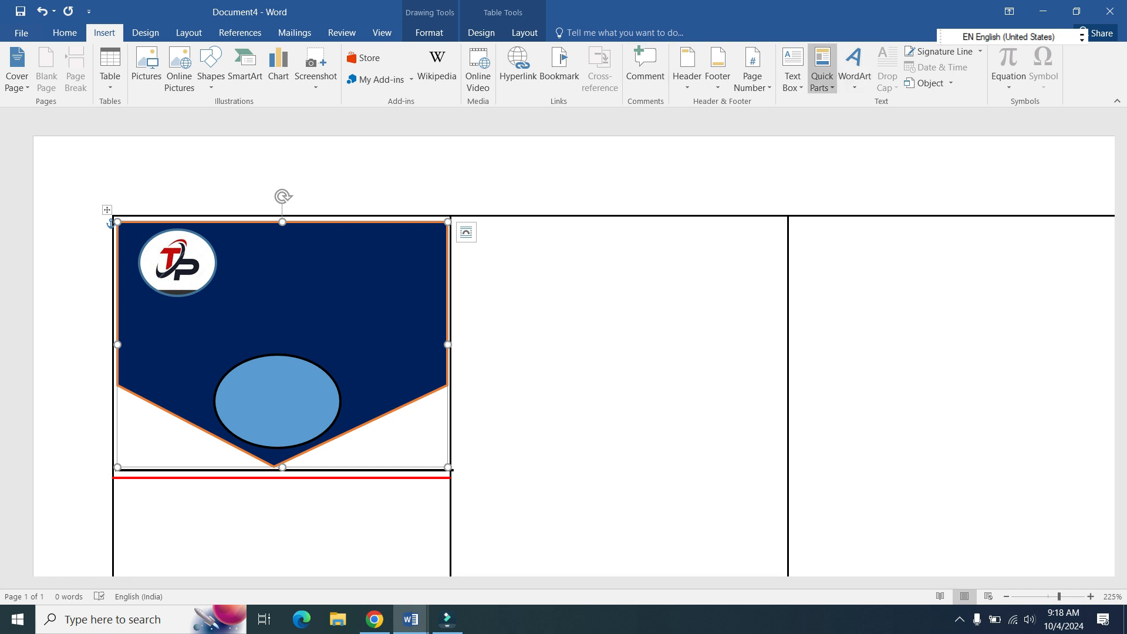
left_click(854, 67)
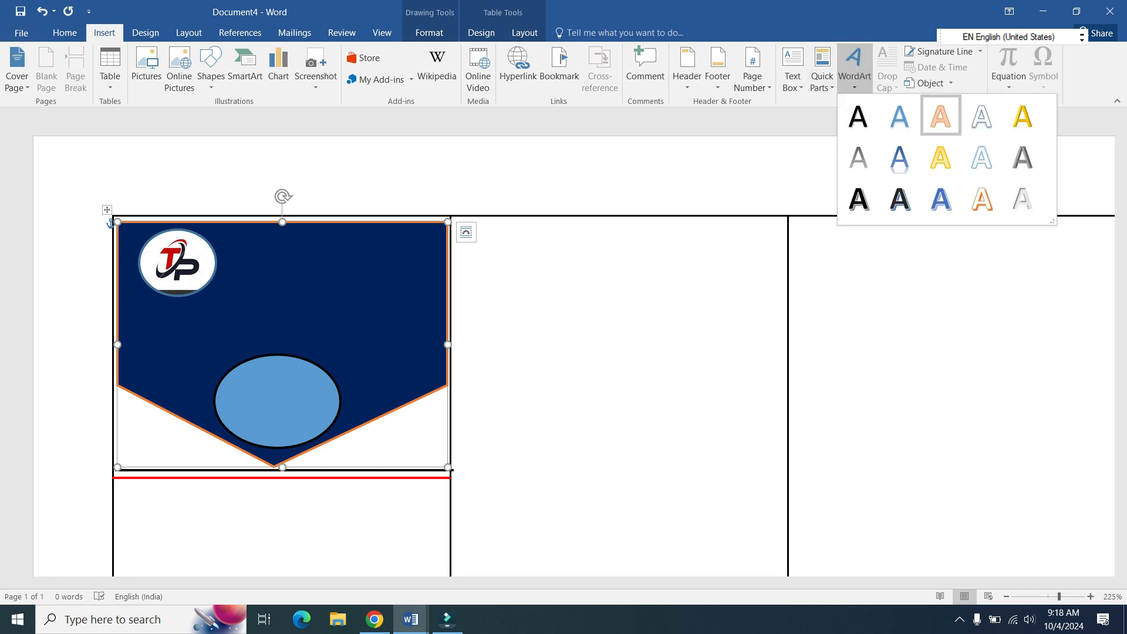
left_click(941, 117)
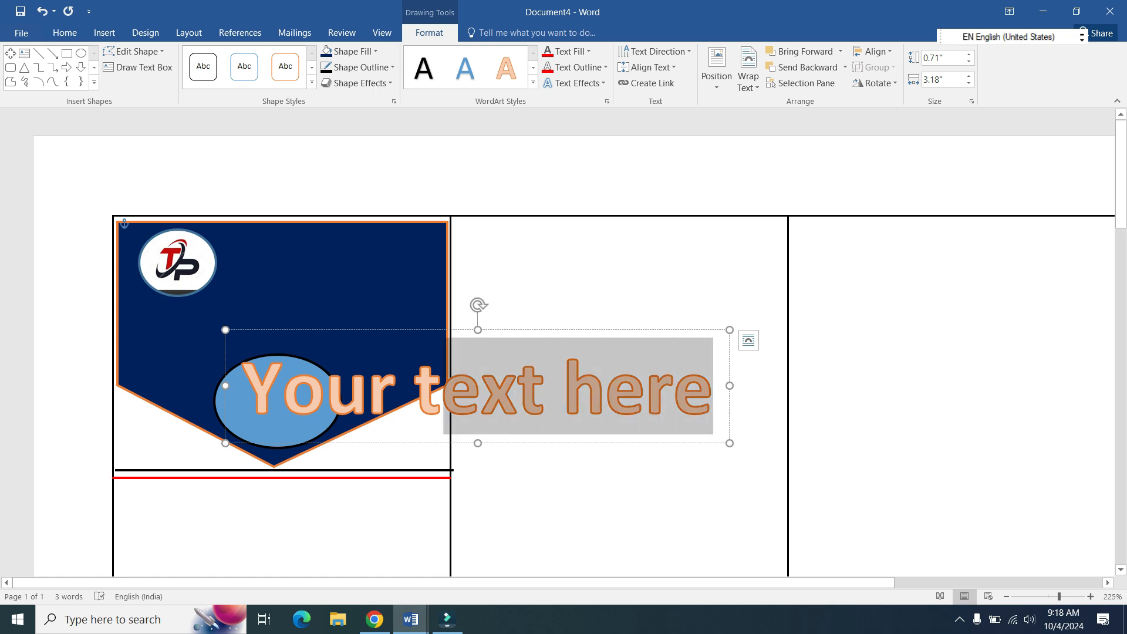
type("TA")
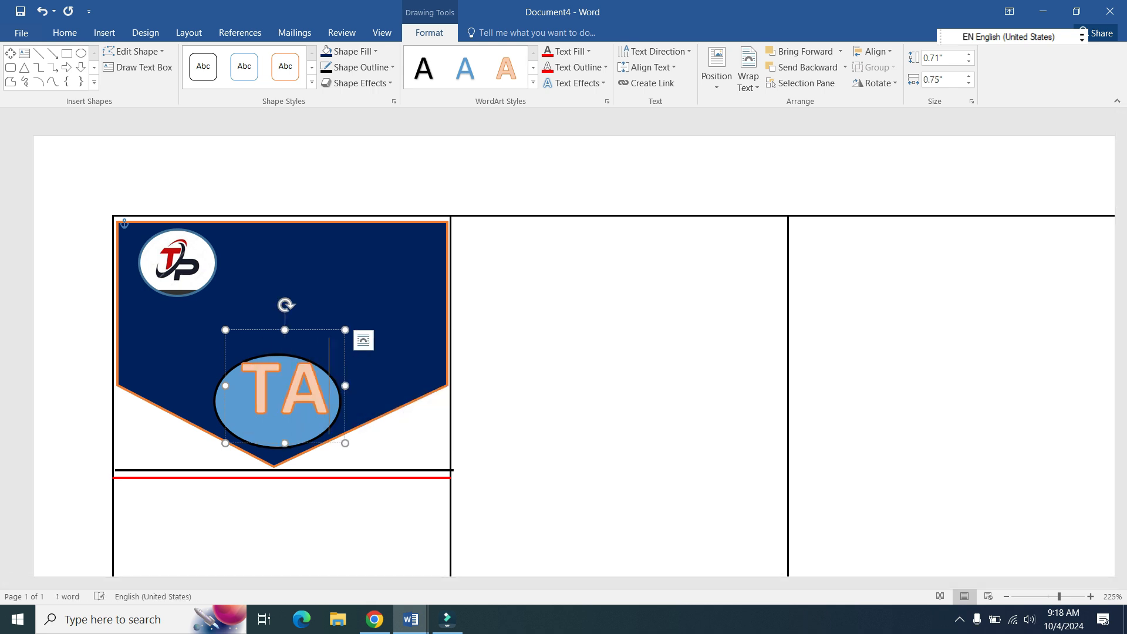
type("LLY POINT")
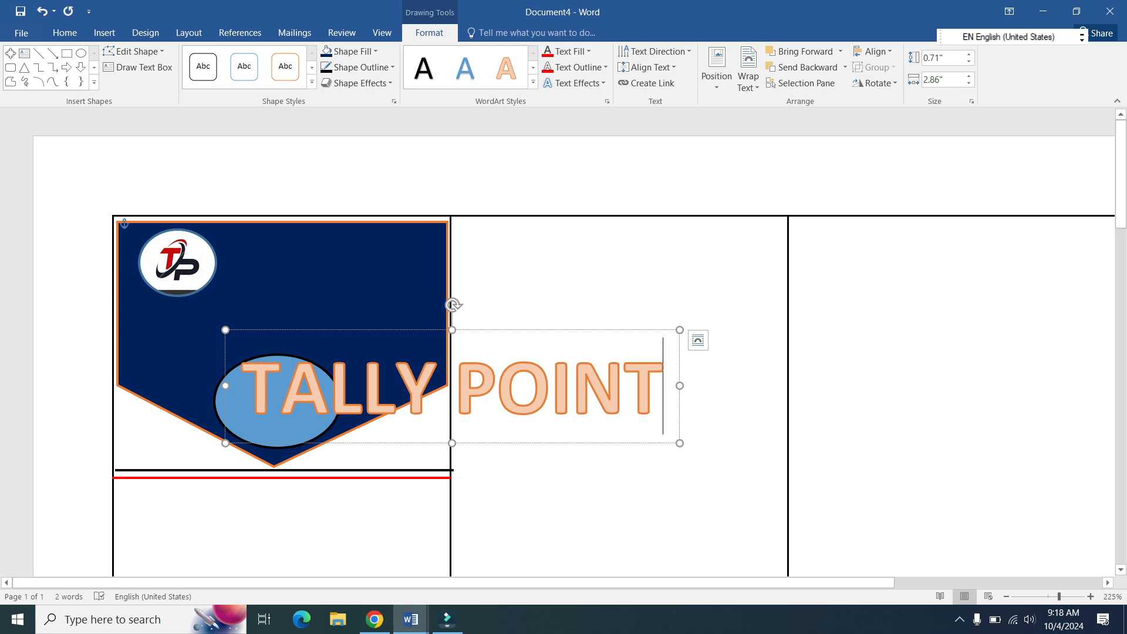
Set the TALLY POINT WordArt's font size to 18 and move it into the header beside the logo.
left_click_drag(663, 387, 282, 387)
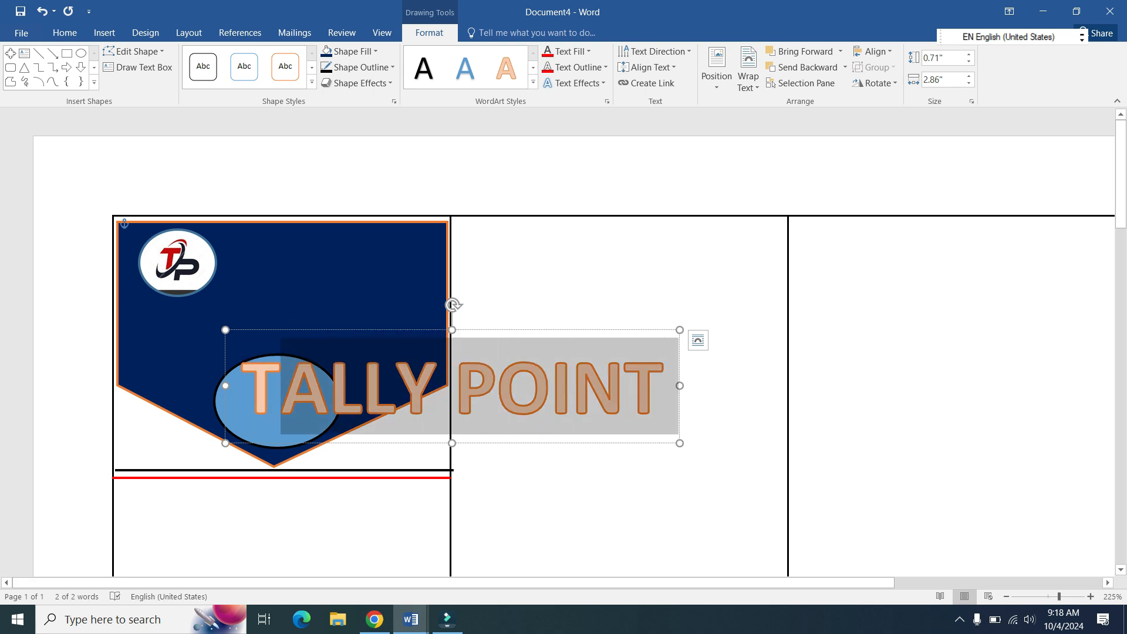
left_click(665, 387)
left_click_drag(665, 387, 243, 387)
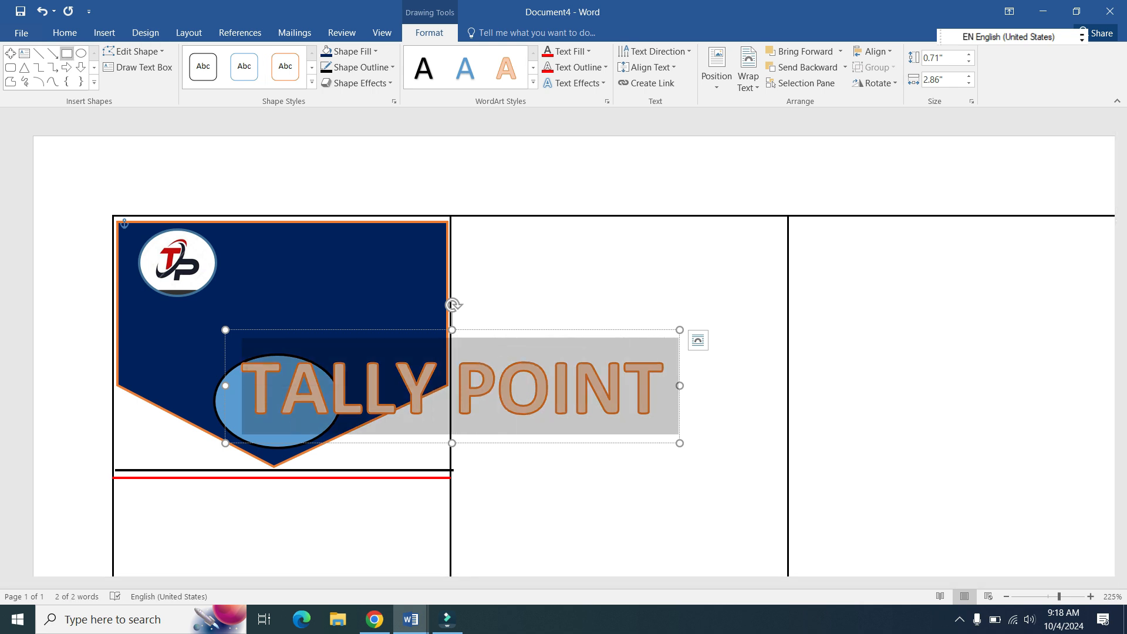
left_click(65, 32)
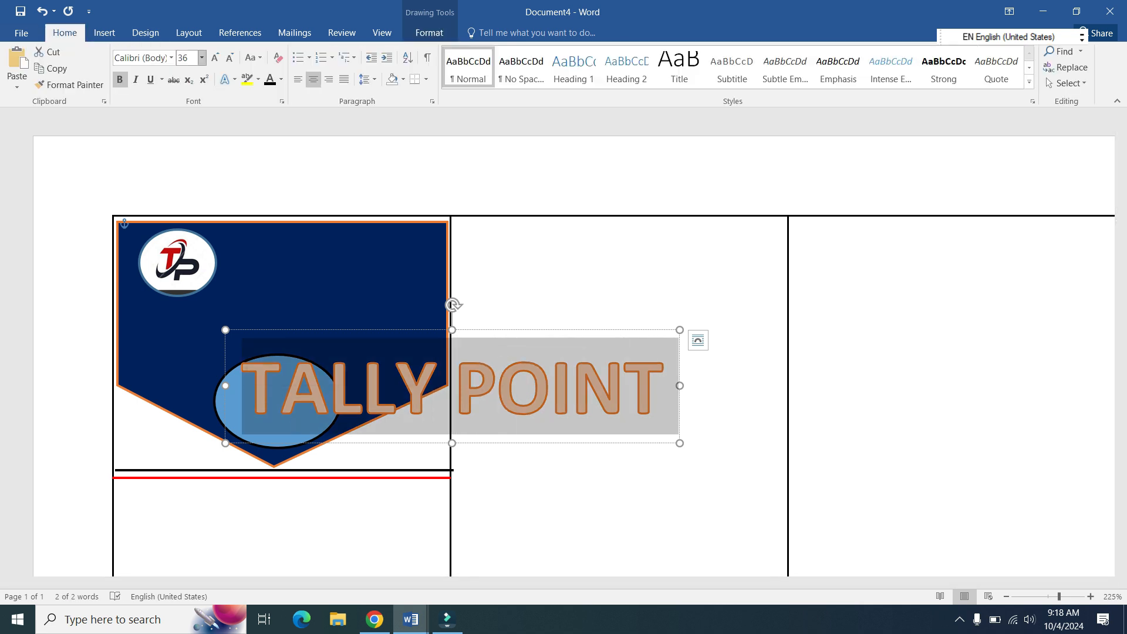
left_click(201, 57)
left_click(183, 172)
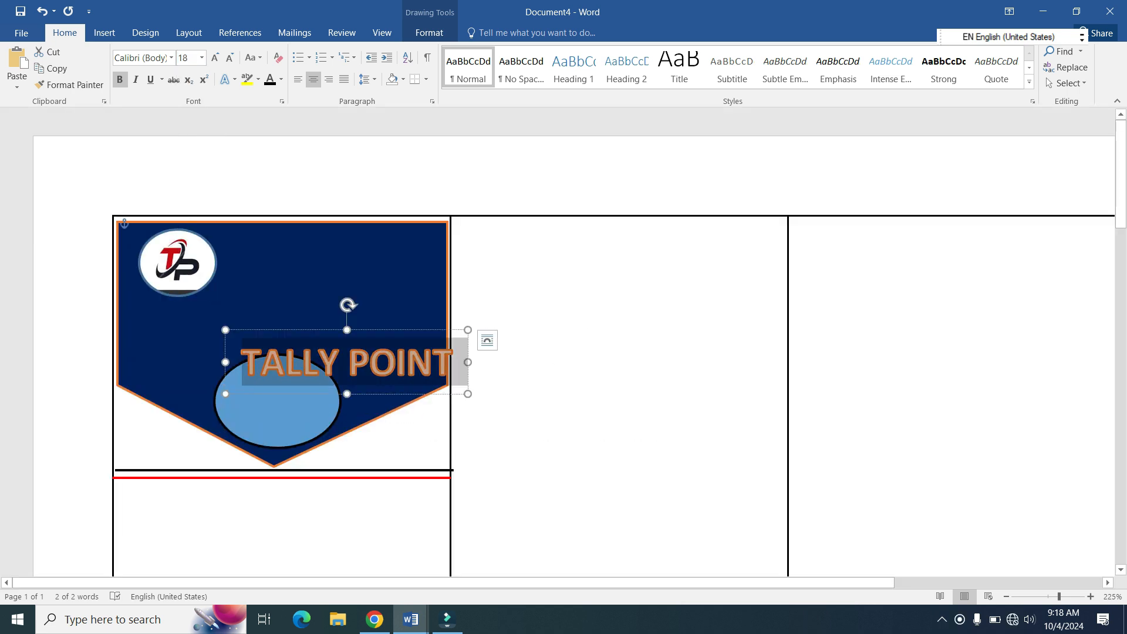
left_click_drag(293, 330, 273, 231)
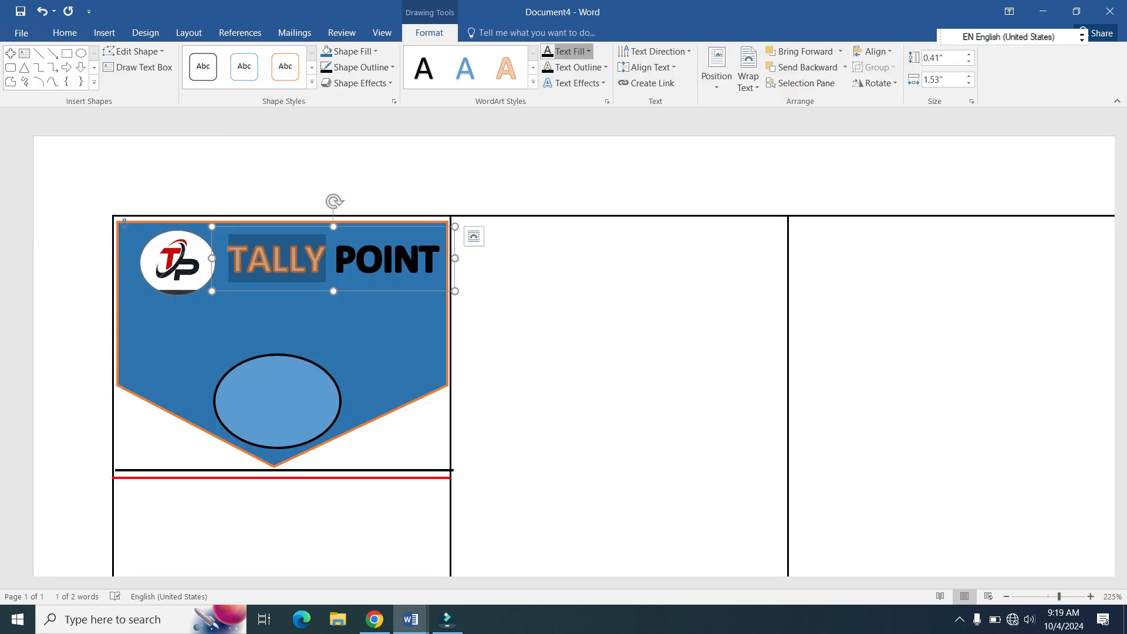
Fill the word TALLY in the WordArt title with standard red and remove its text outline.
left_click(575, 52)
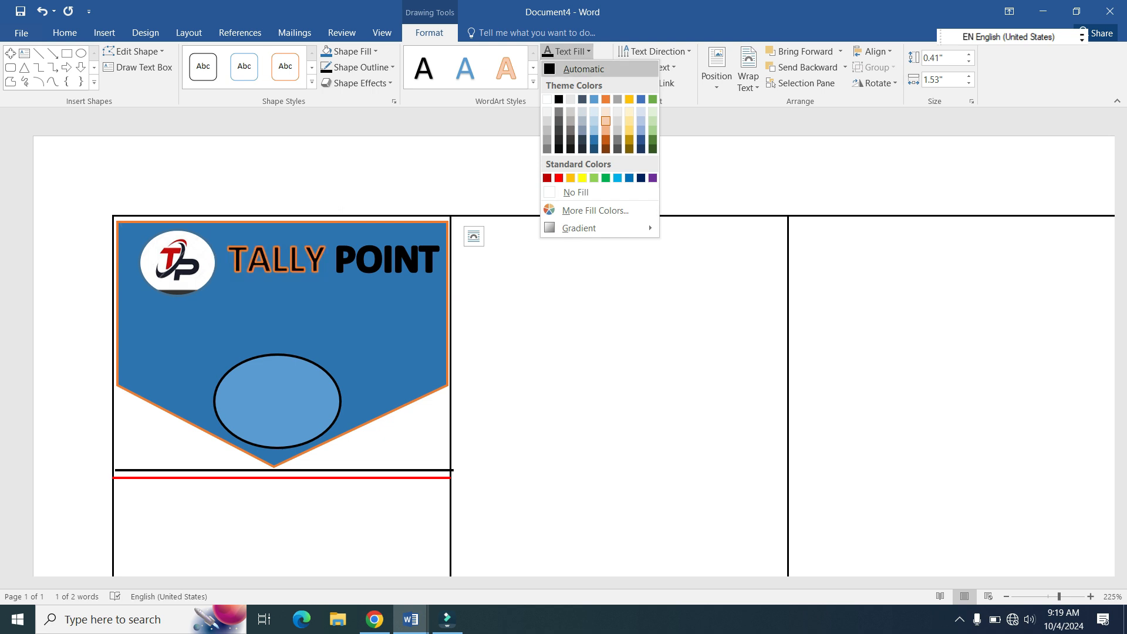
left_click(559, 178)
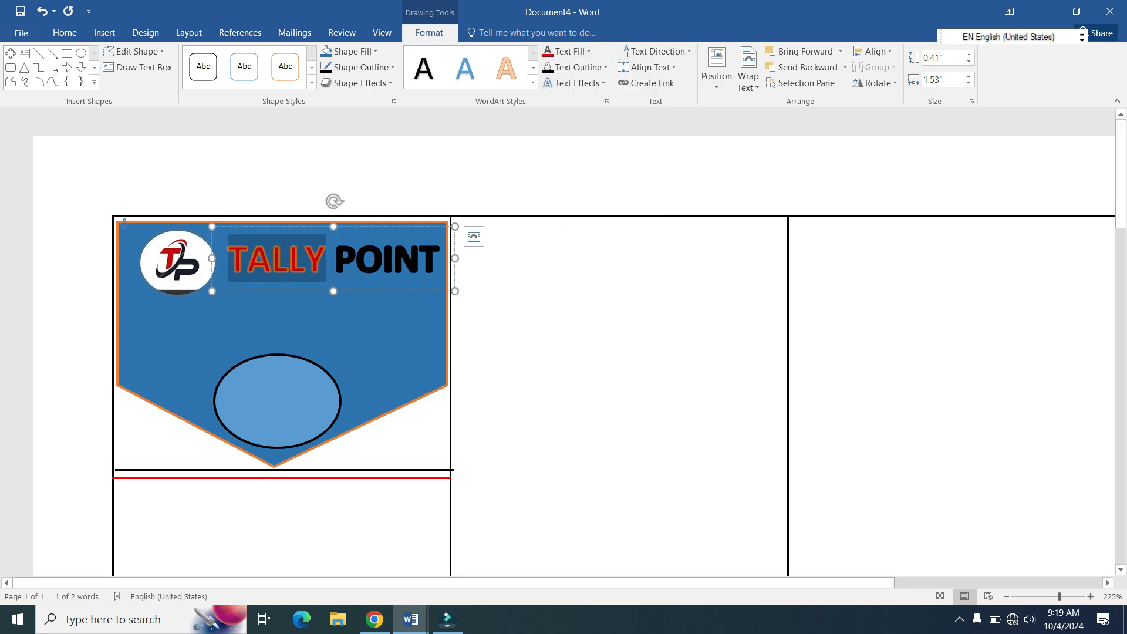
left_click(288, 259)
left_click(327, 260)
left_click_drag(335, 260, 231, 259)
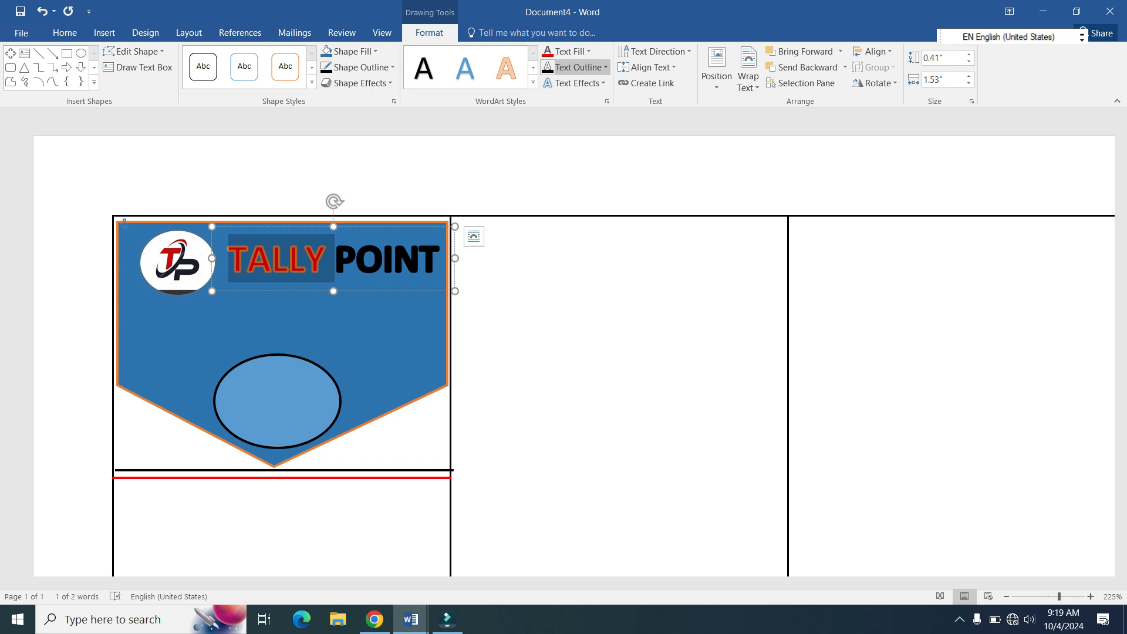
left_click(605, 67)
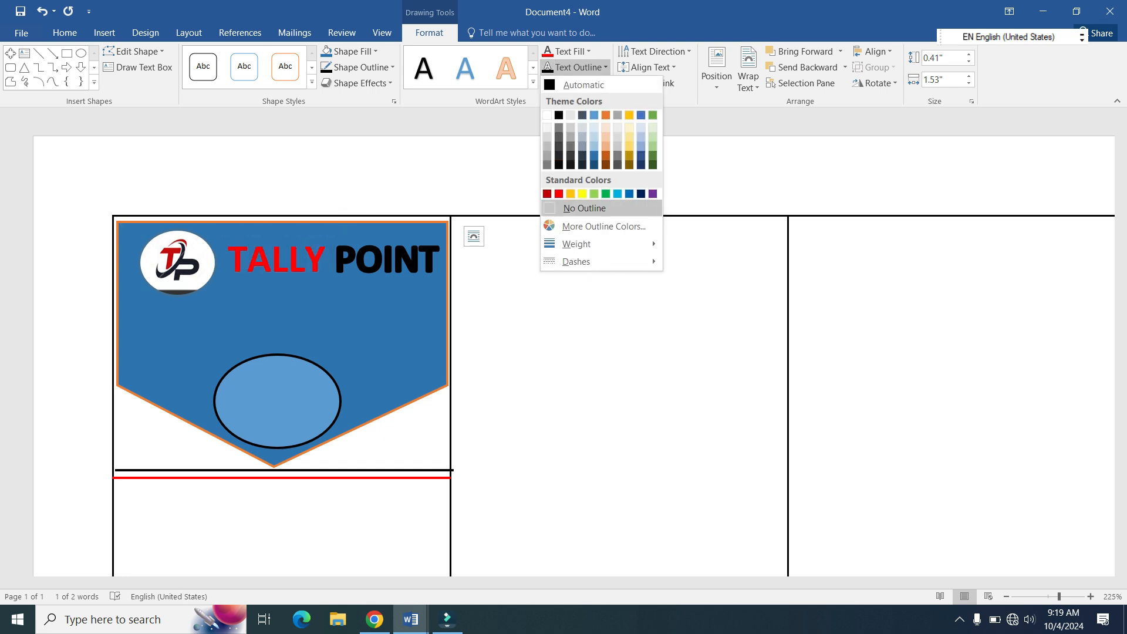
left_click(584, 207)
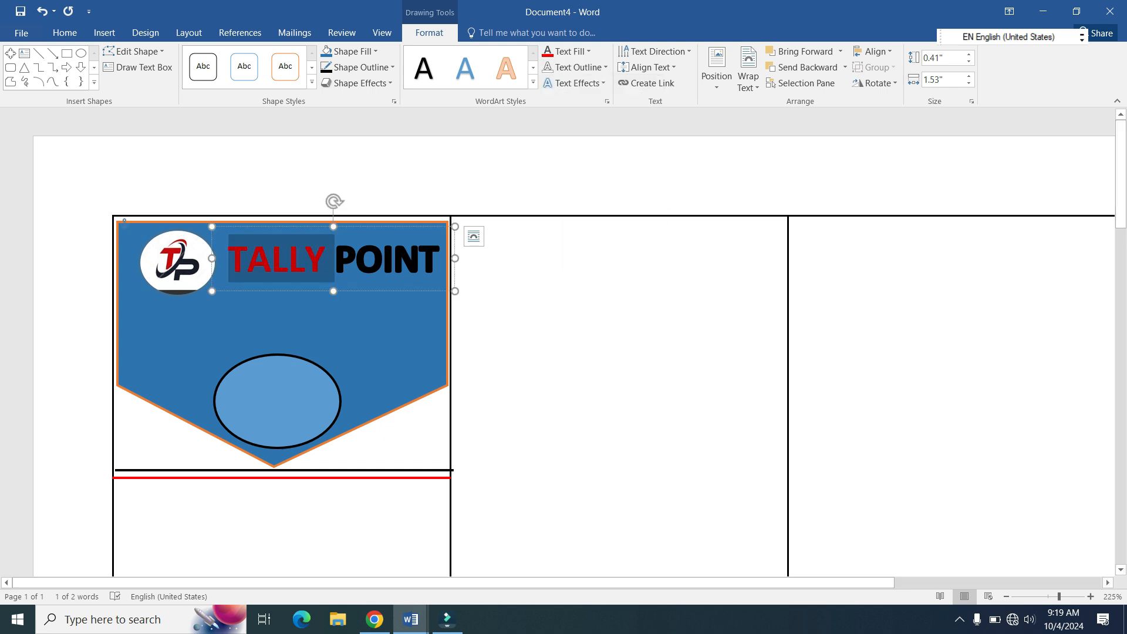
left_click(365, 330)
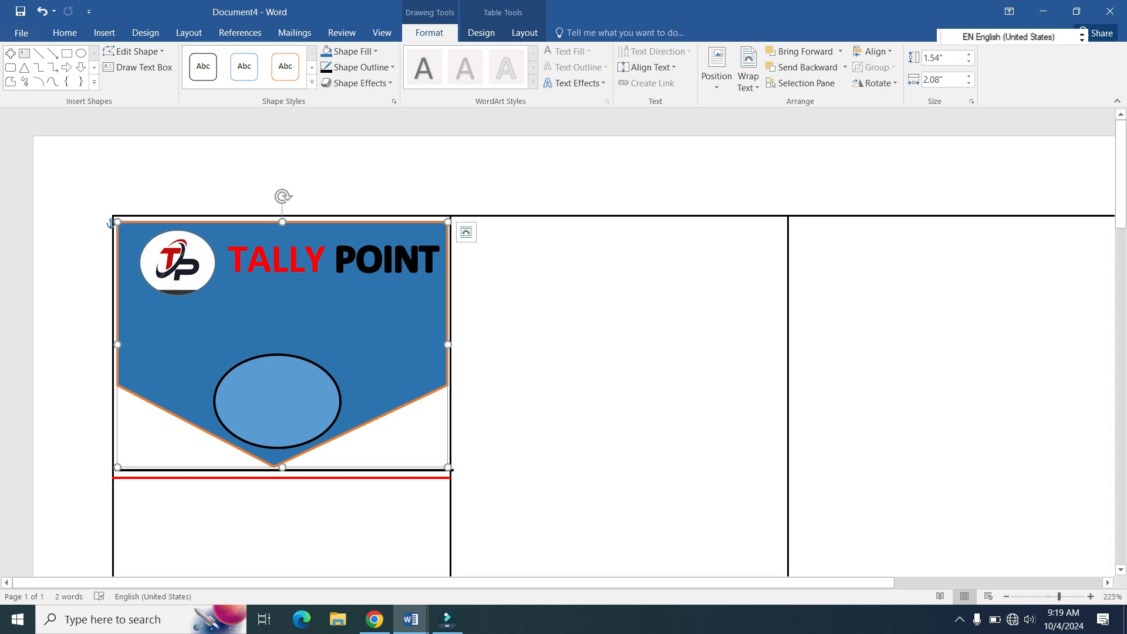
scroll(563, 340, "down", 4)
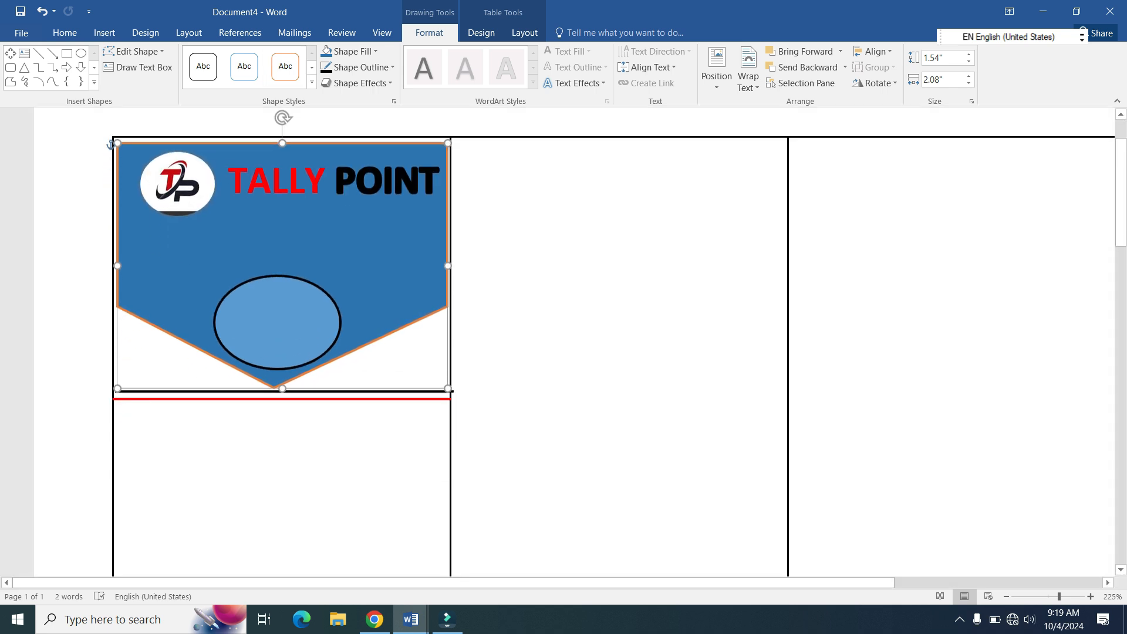
scroll(564, 341, "up", 1)
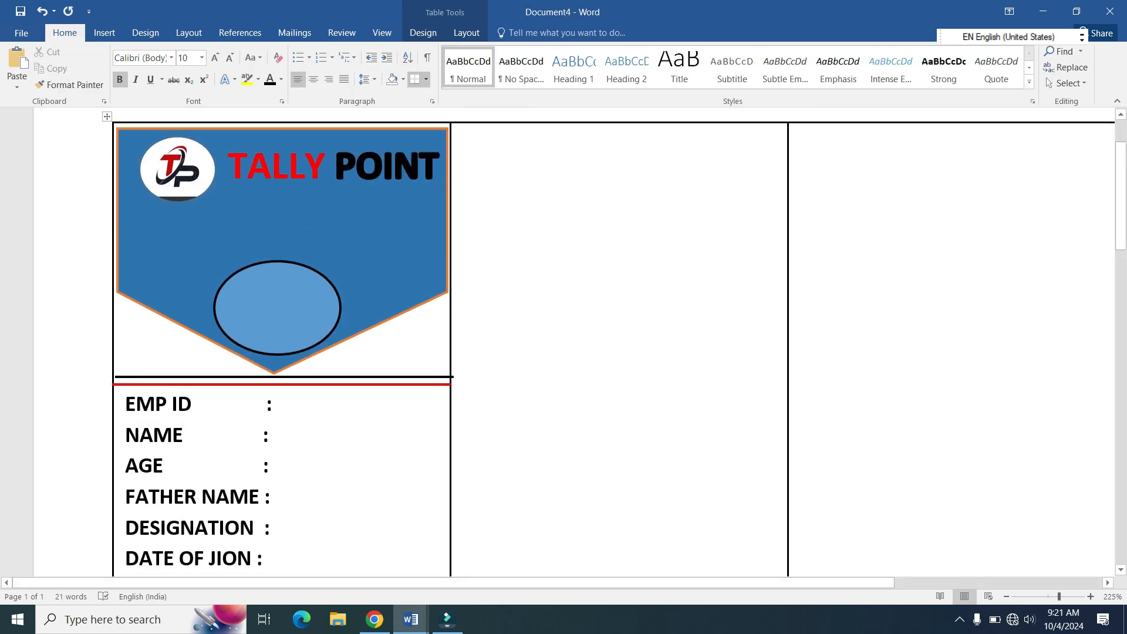
left_click(283, 229)
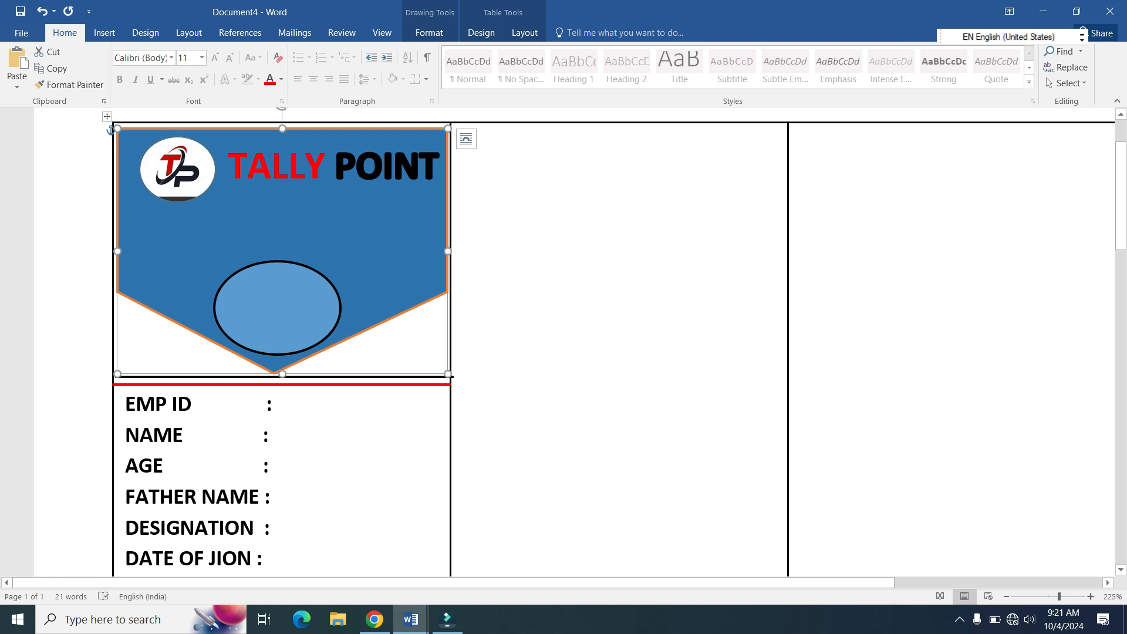
left_click(288, 166)
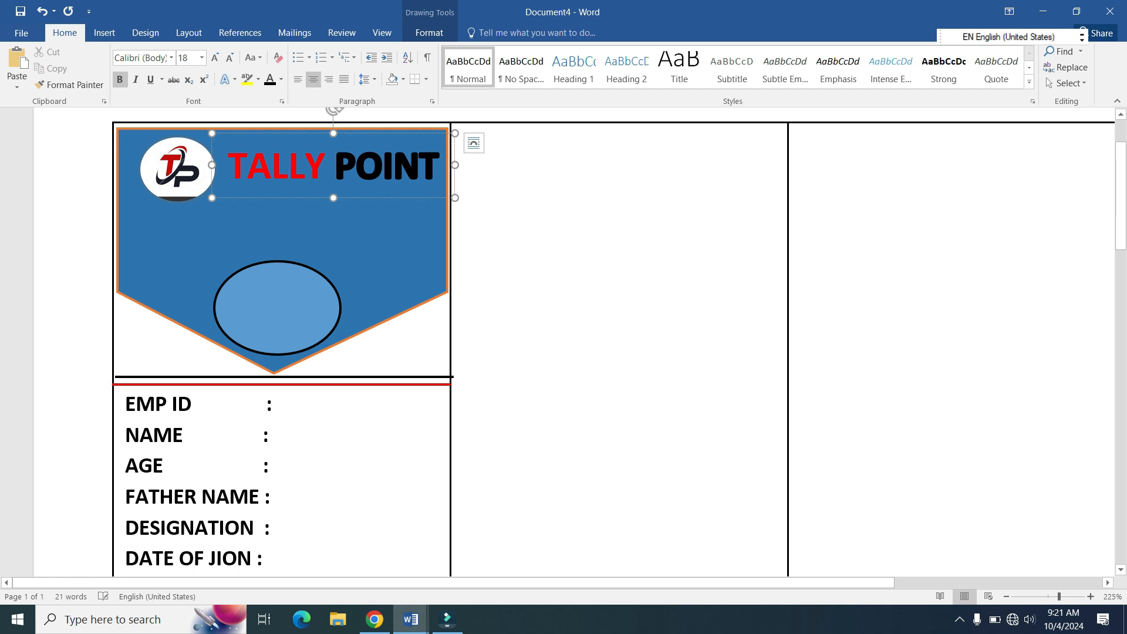
left_click(277, 307)
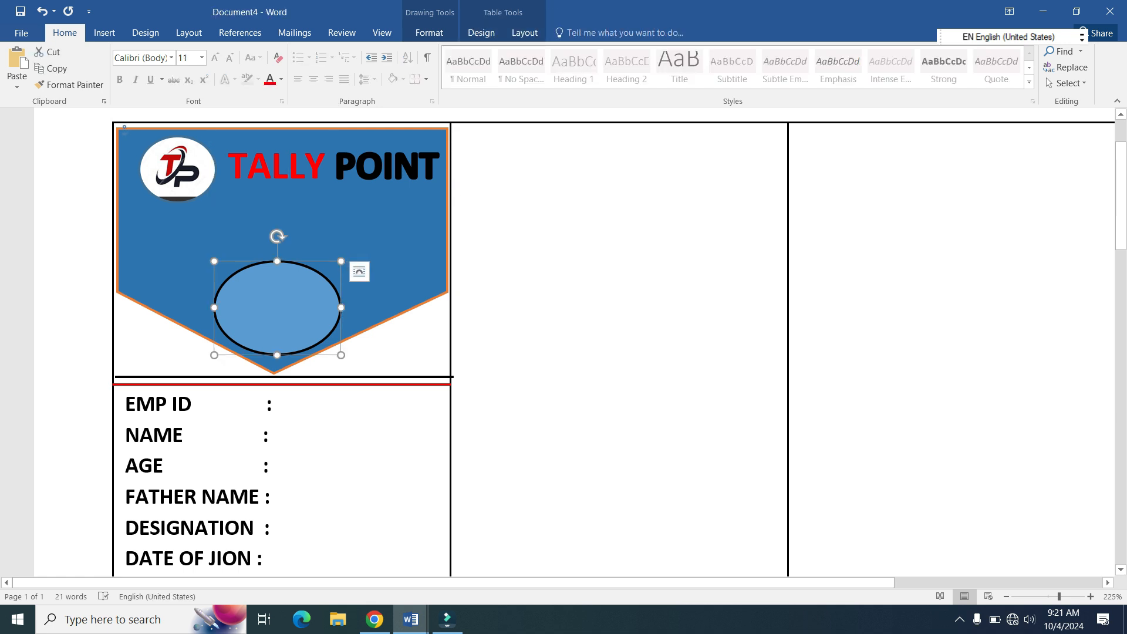
Remove "GRP" from the last detail label on the first card so that it reads "BLOOD".
scroll(563, 340, "down", 2)
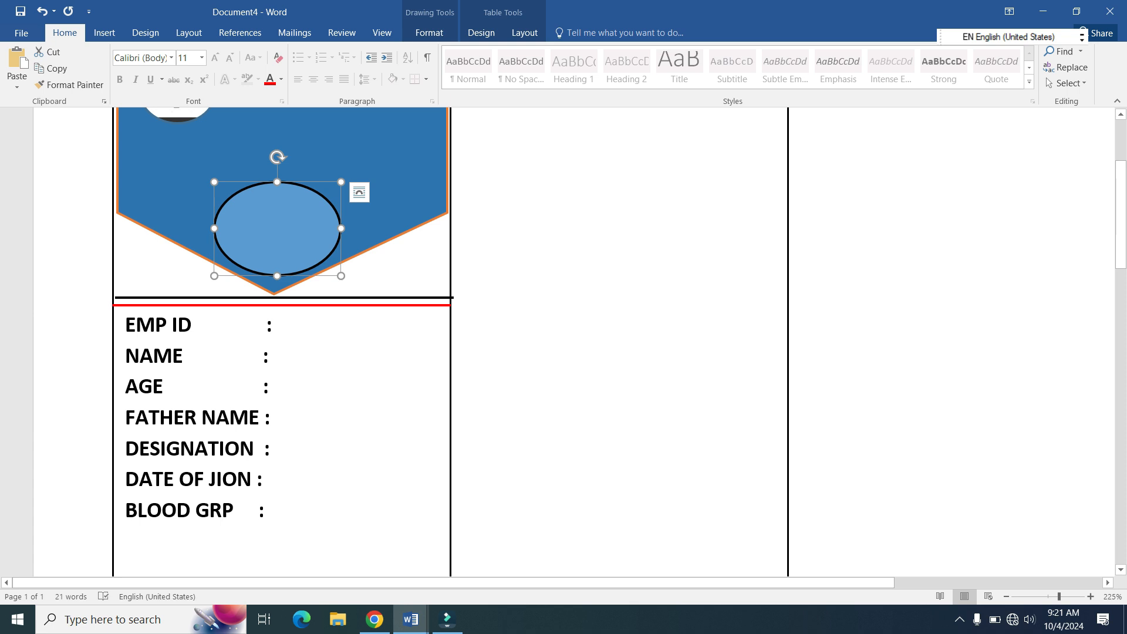
scroll(564, 340, "down", 2)
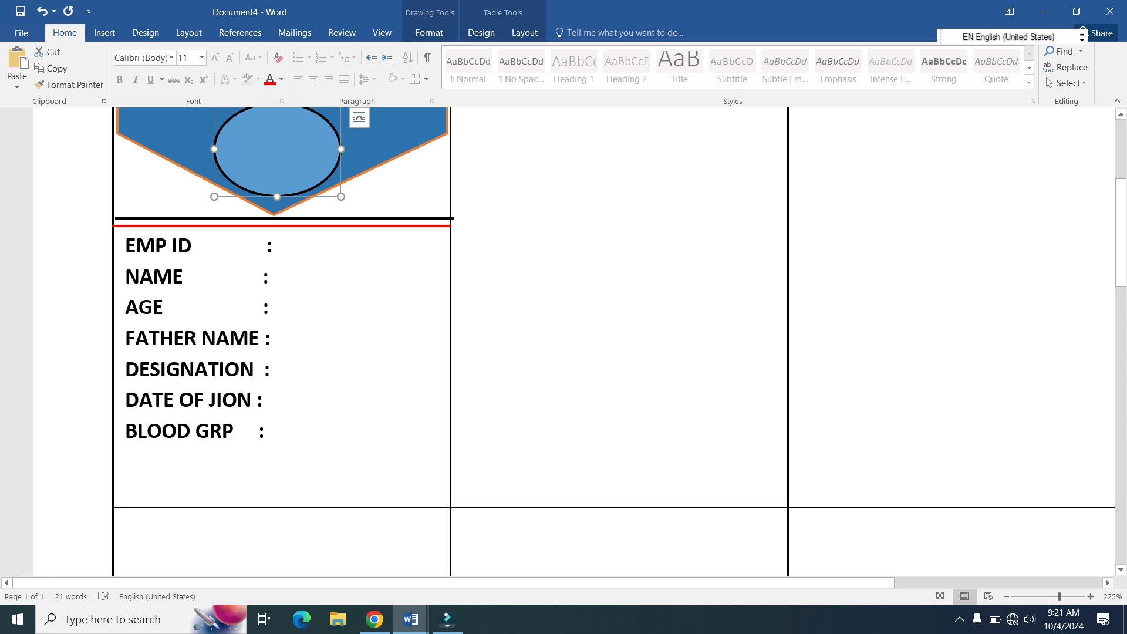
scroll(282, 341, "up", 2)
scroll(282, 340, "down", 2)
left_click(235, 430)
key("BackSpace")
key("BackSpace")
key("BackSpace")
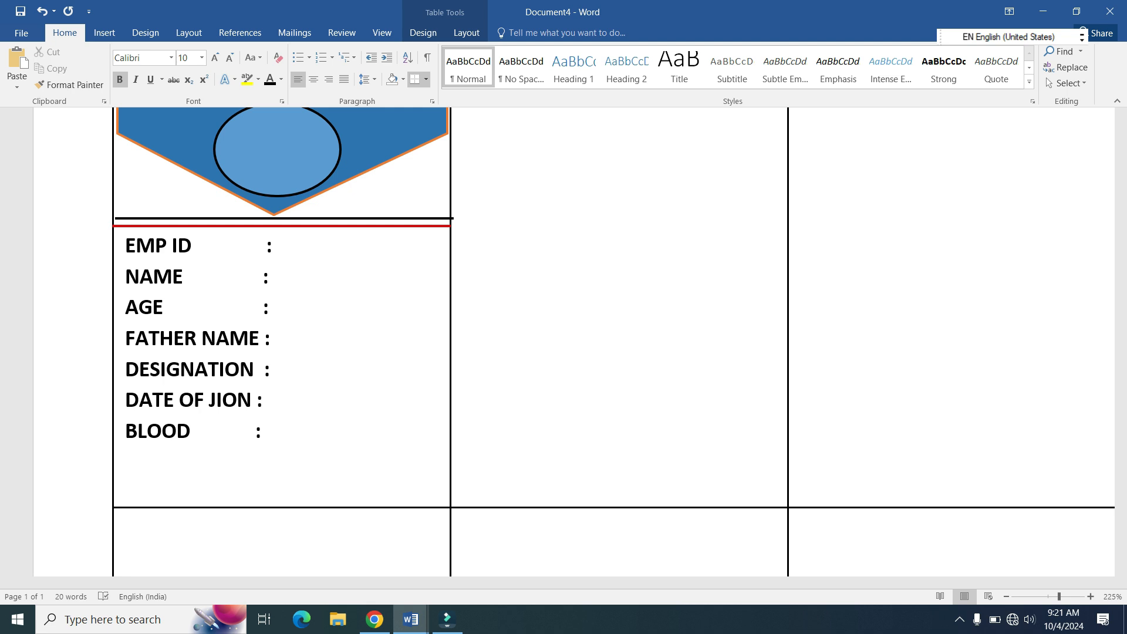
Start a label mail merge with Microsoft's "30 Per Page" address label, 1" high and 2.63" wide on an 8.5" × 11" page.
scroll(564, 340, "up", 4)
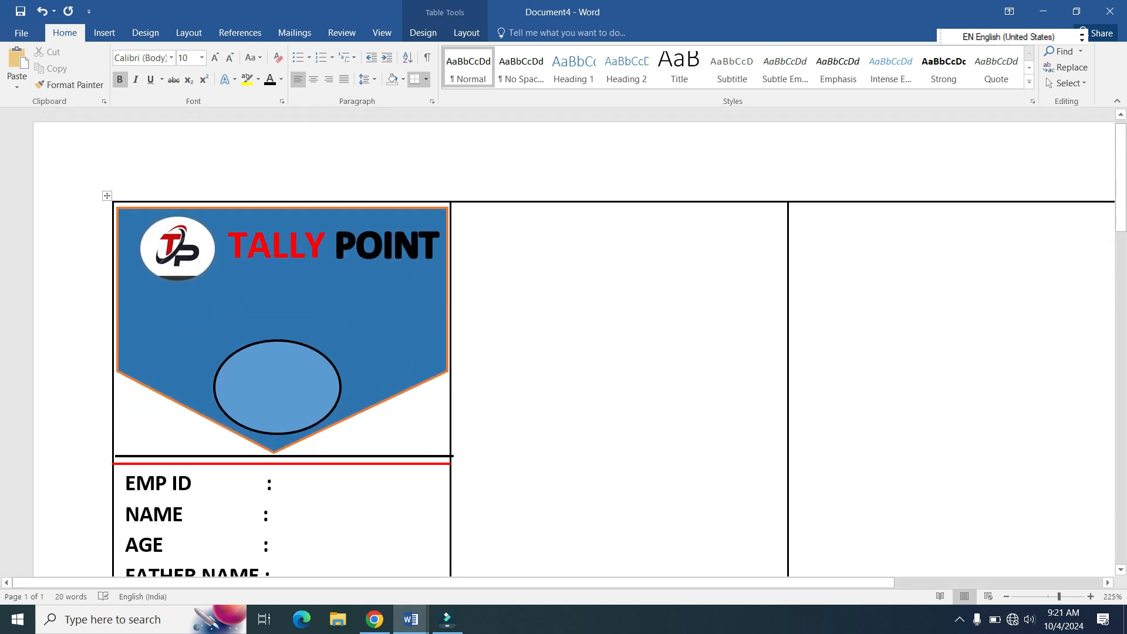
scroll(282, 341, "down", 1)
left_click(282, 235)
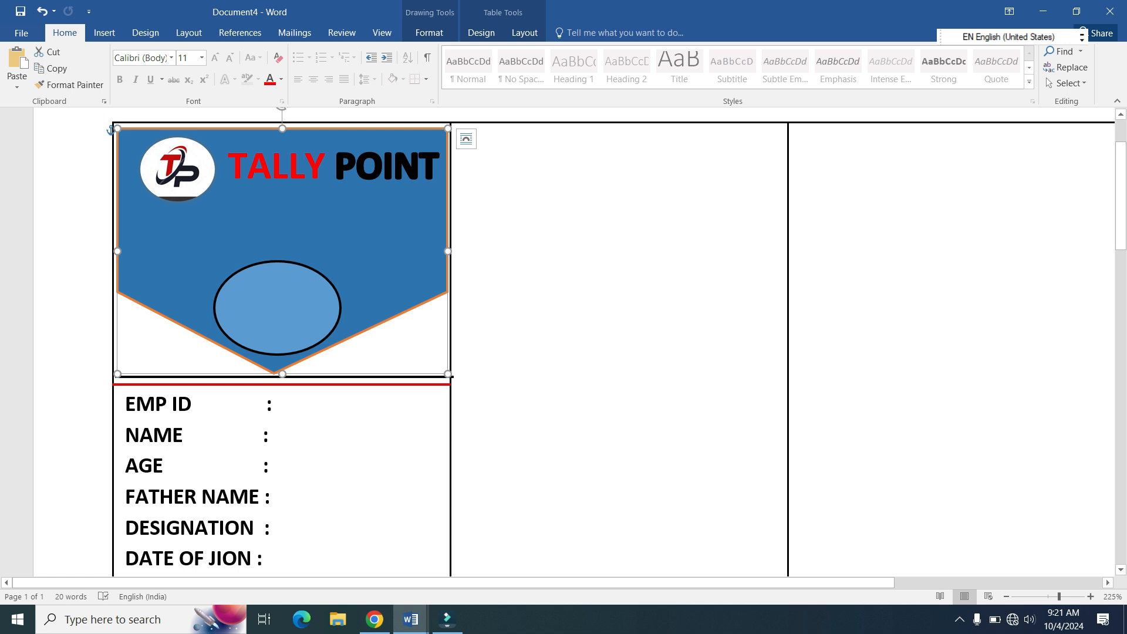
left_click(294, 32)
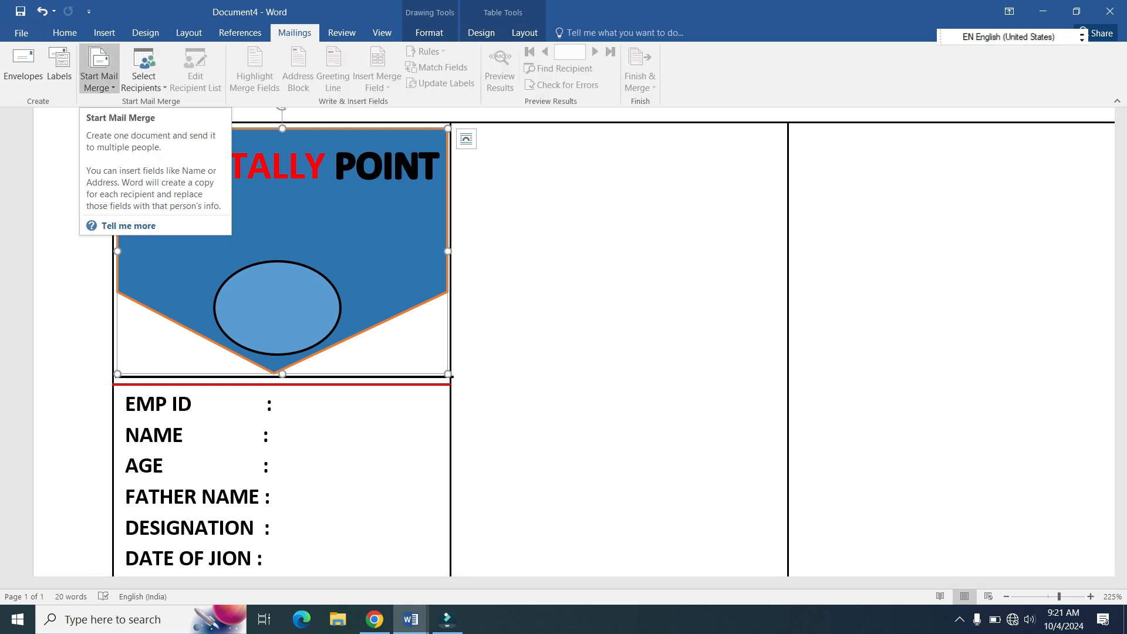
left_click(98, 87)
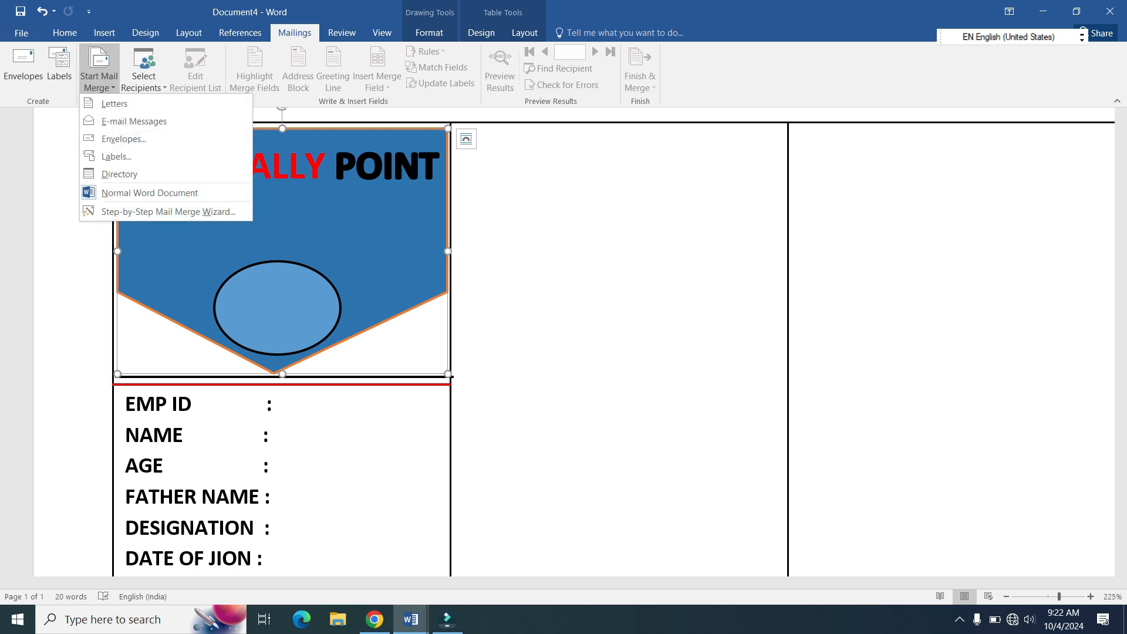
left_click(117, 156)
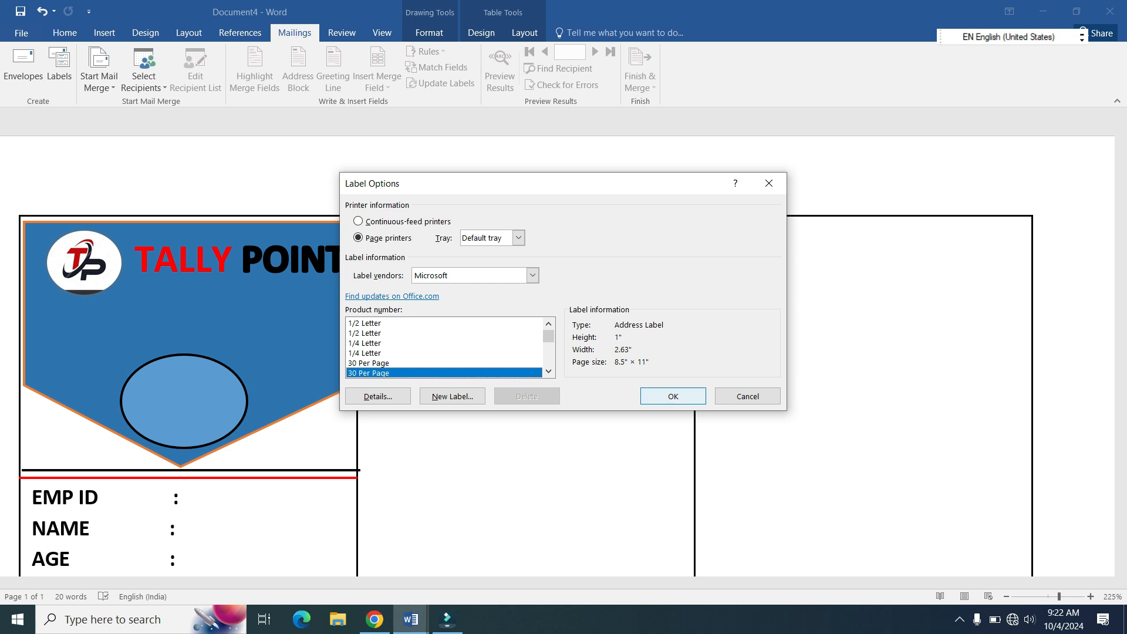
left_click(673, 396)
left_click(536, 350)
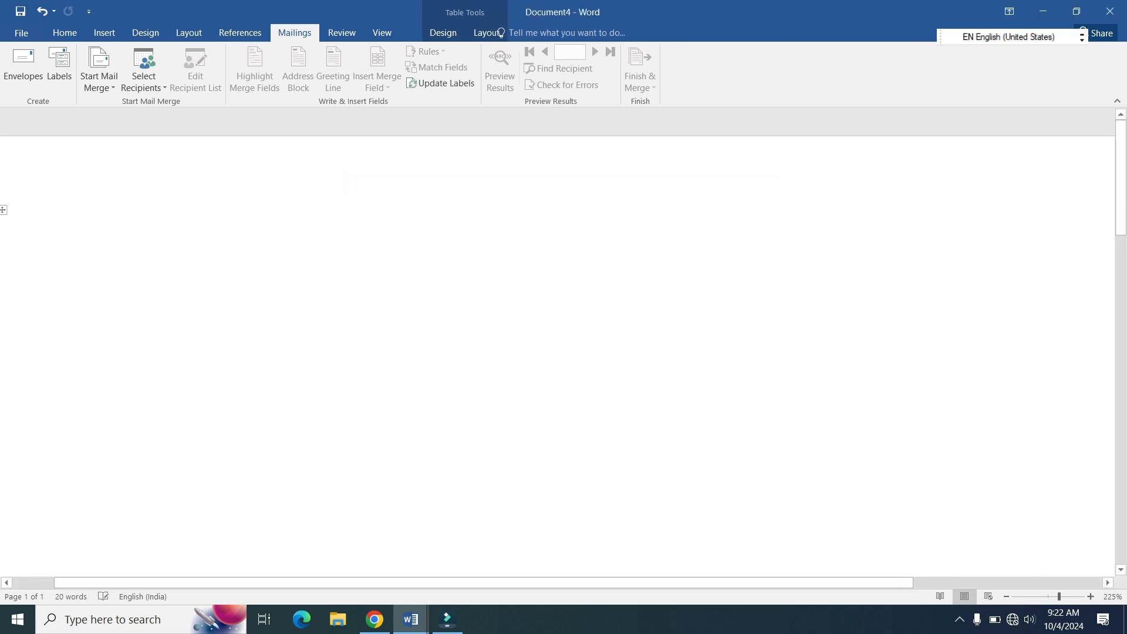
Undo the label layout that replaced the card, and update the labels to copy the first card's design into every cell.
key("ctrl+z")
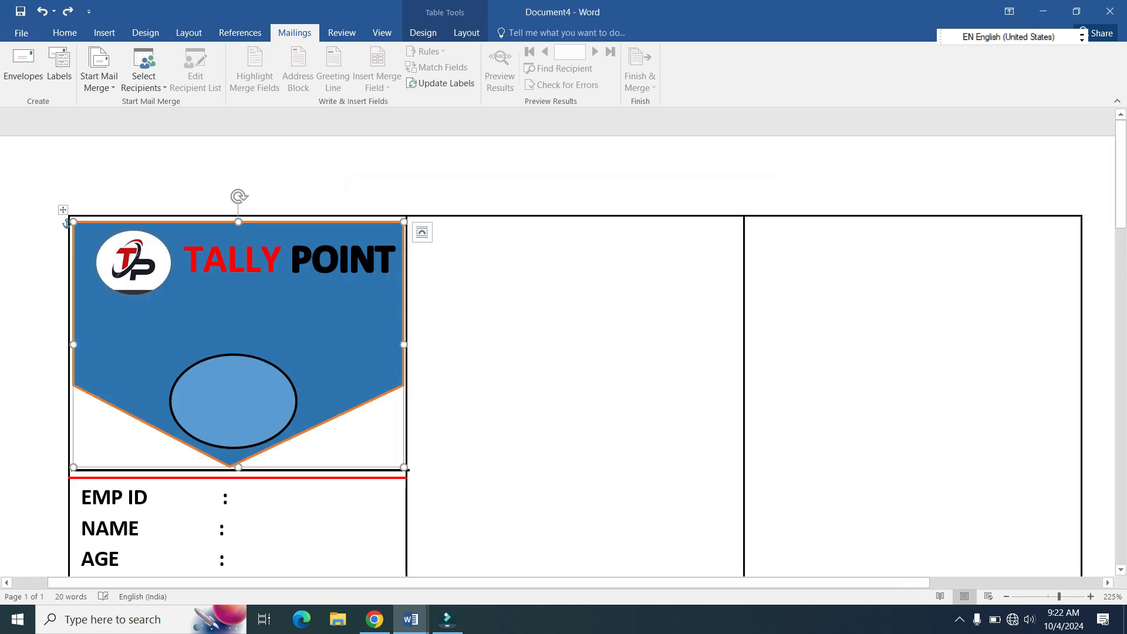
left_click(440, 82)
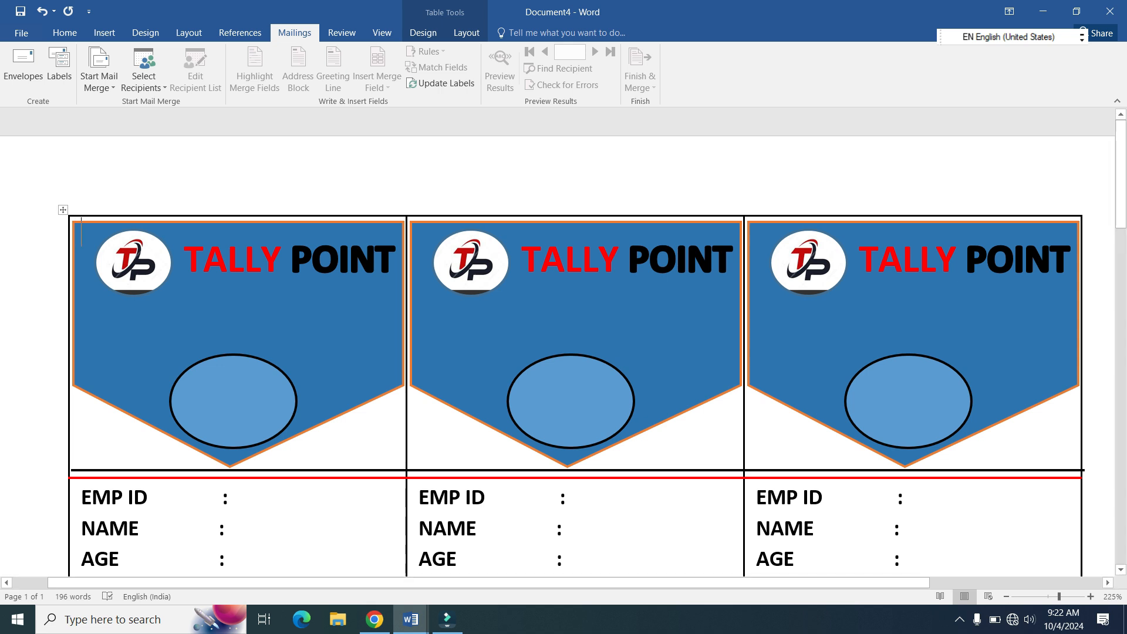
scroll(587, 352, "down", 5)
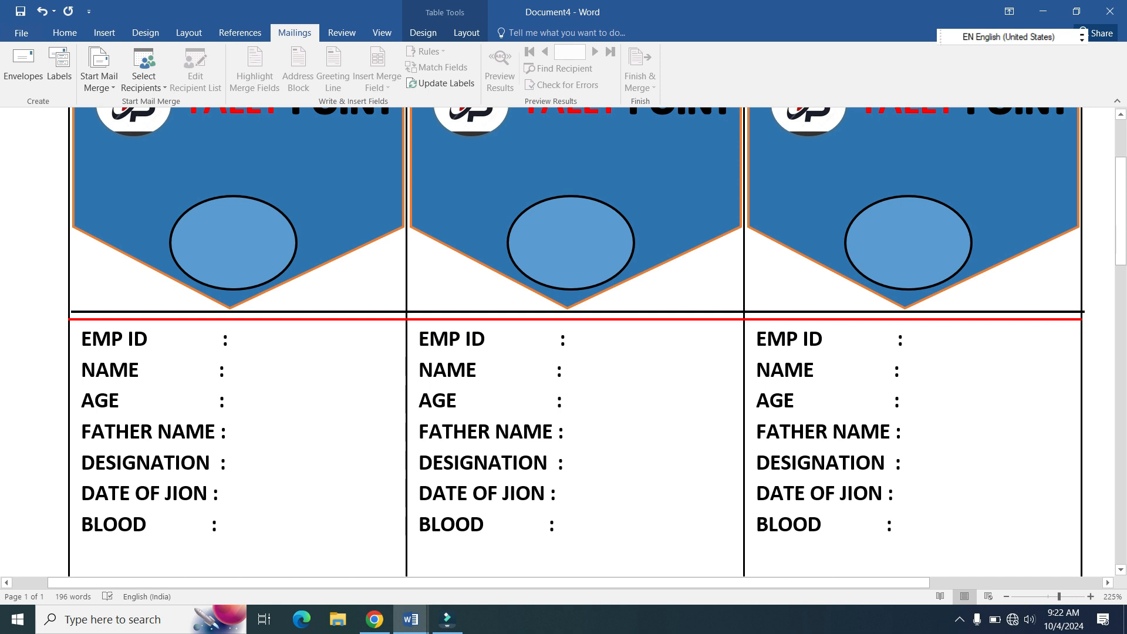
scroll(575, 340, "down", 3)
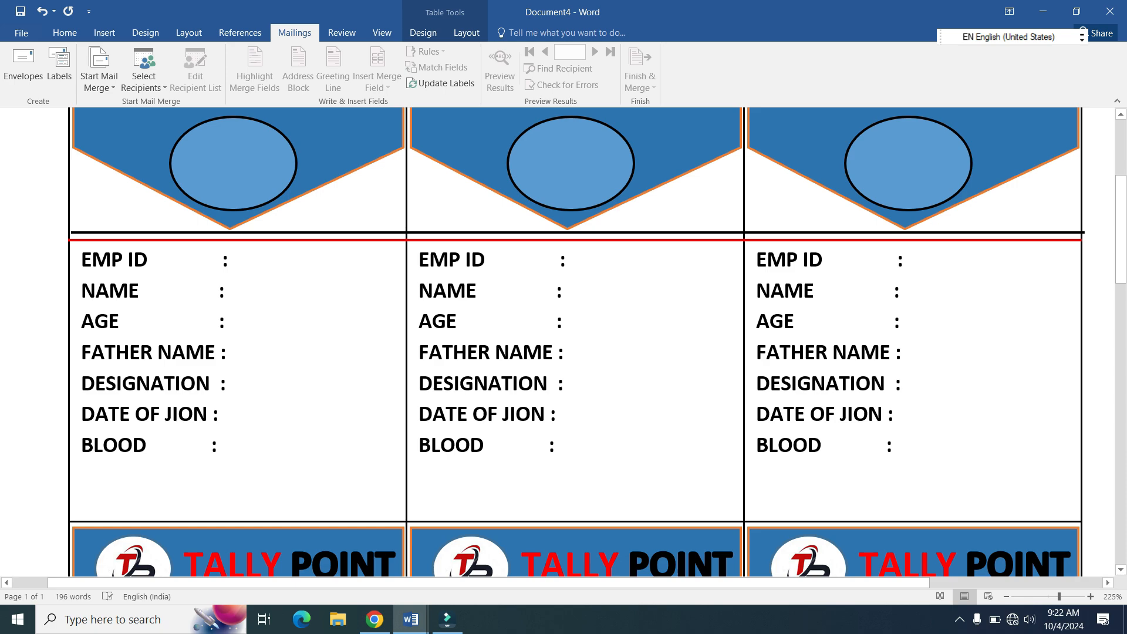
scroll(575, 341, "down", 20)
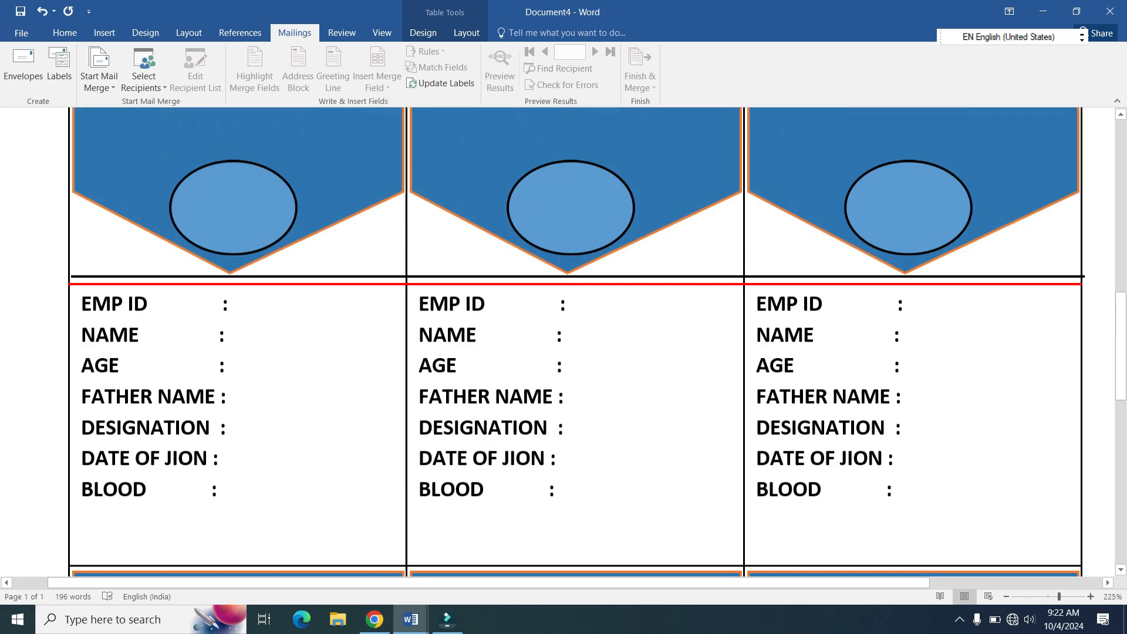
scroll(576, 341, "up", 20)
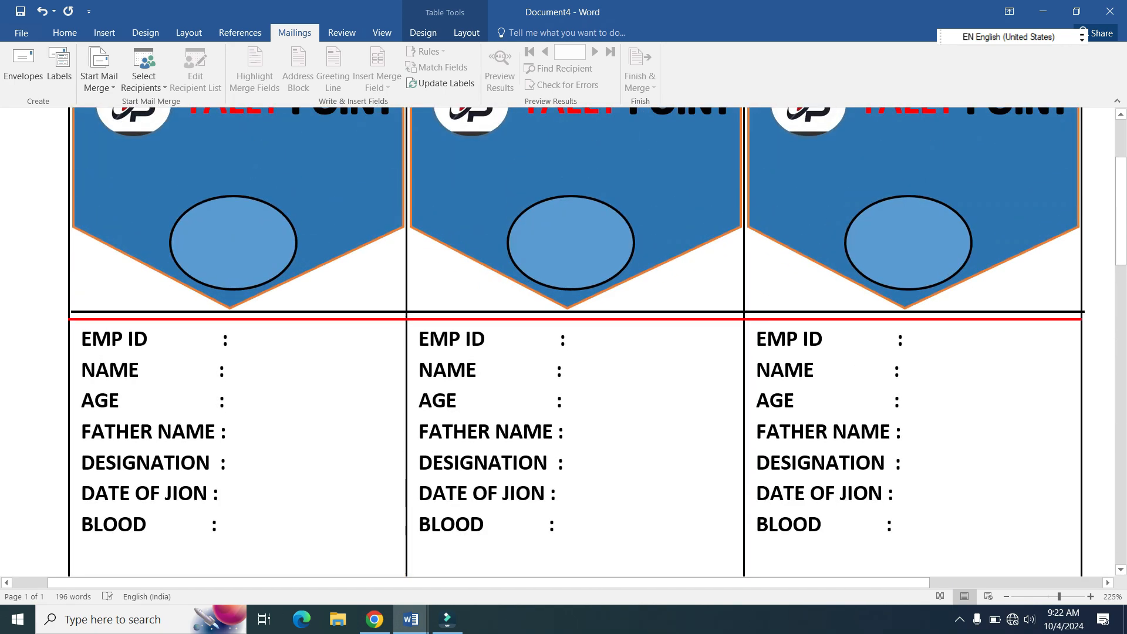